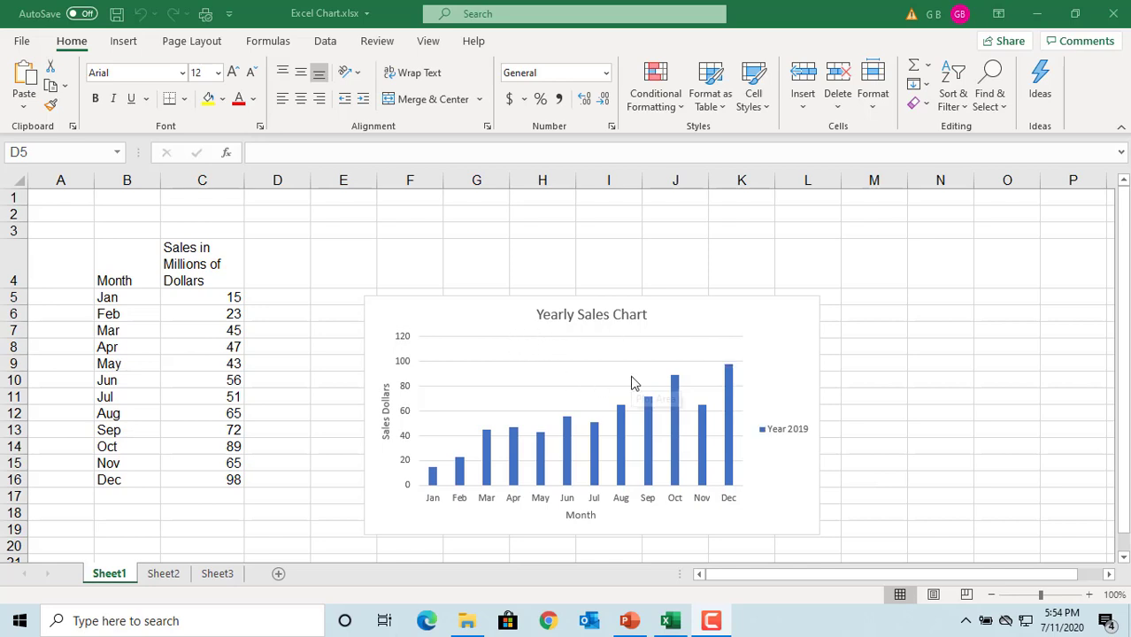
Copy the Yearly Sales Chart from Sheet1 of Excel Chart.xlsx
mouse_move(674, 402)
left_click(762, 316)
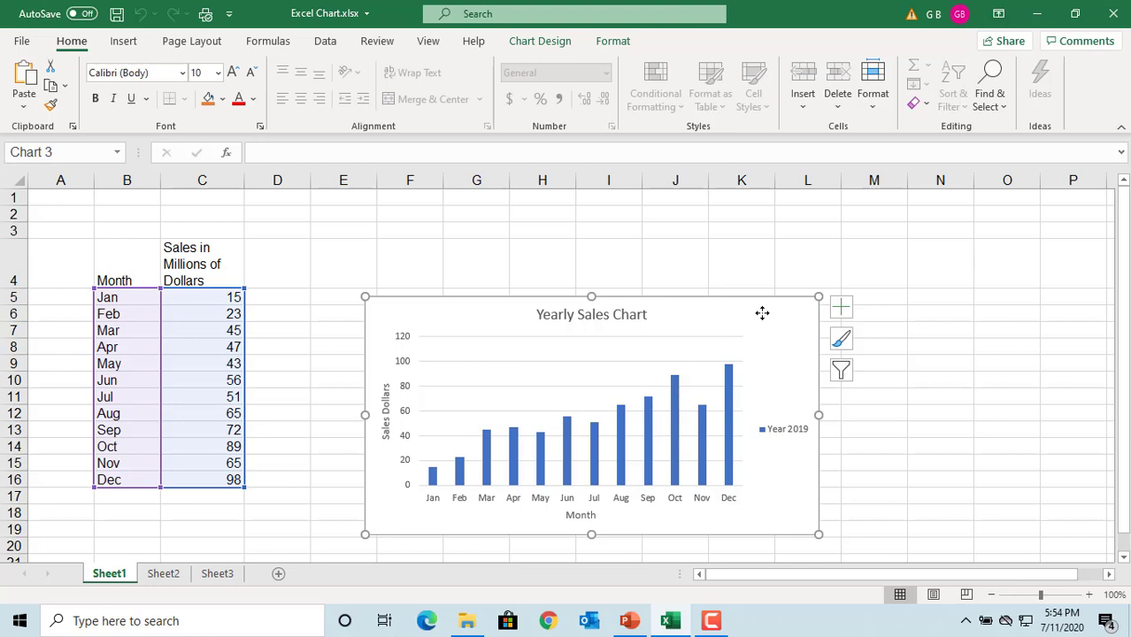
right_click(762, 313)
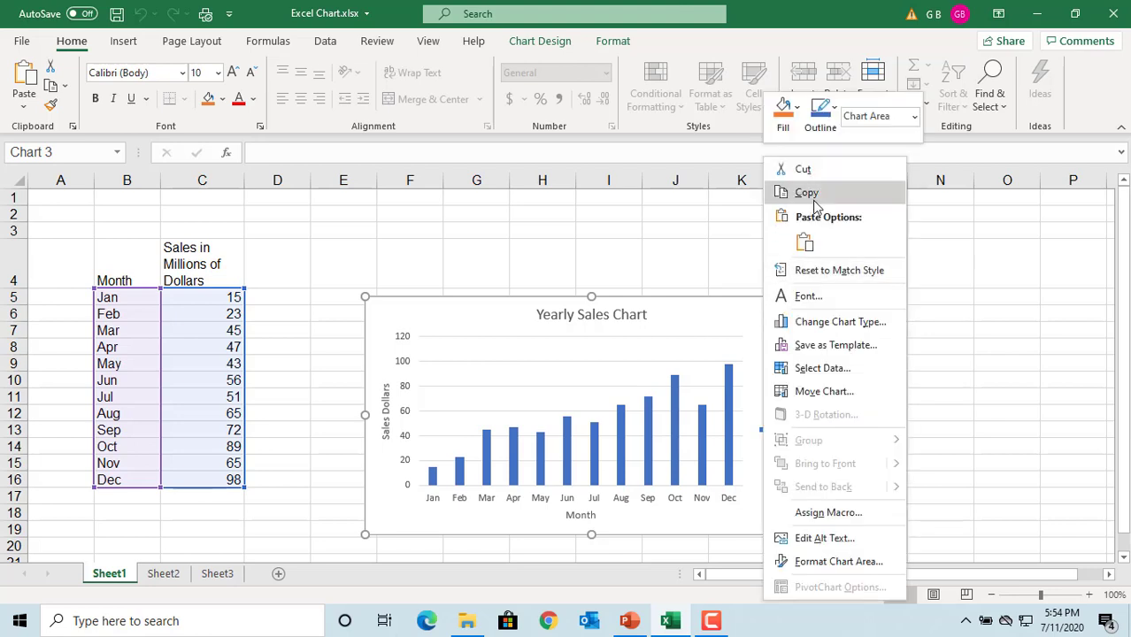
left_click(814, 200)
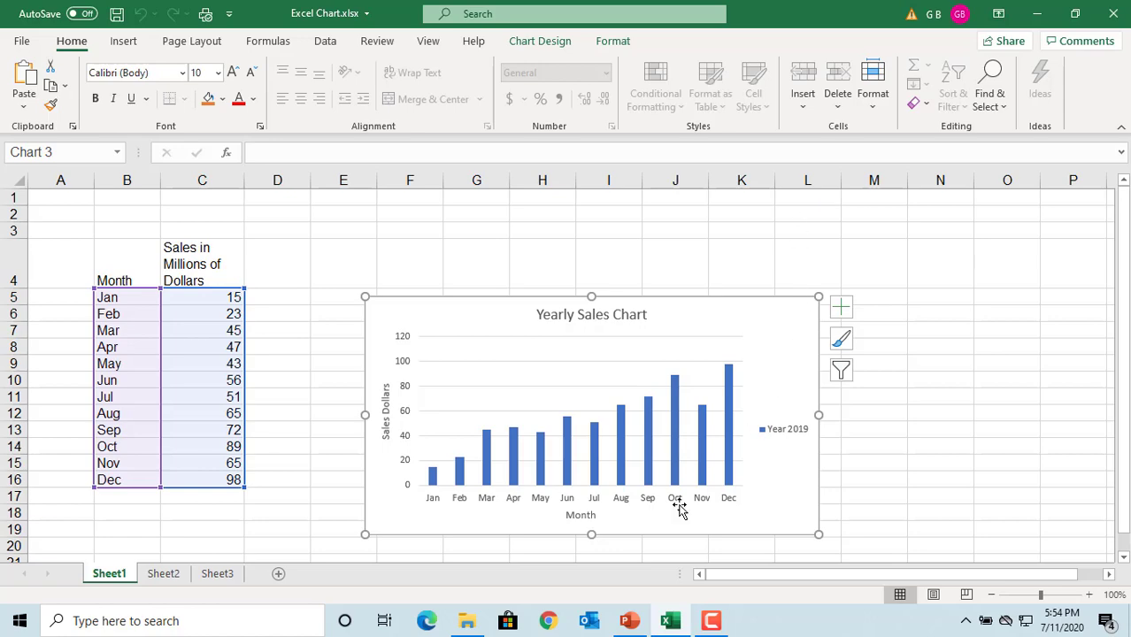
Switch to PowerPoint and paste the chart into slide 2's content placeholder using the destination theme with linked data
left_click(630, 622)
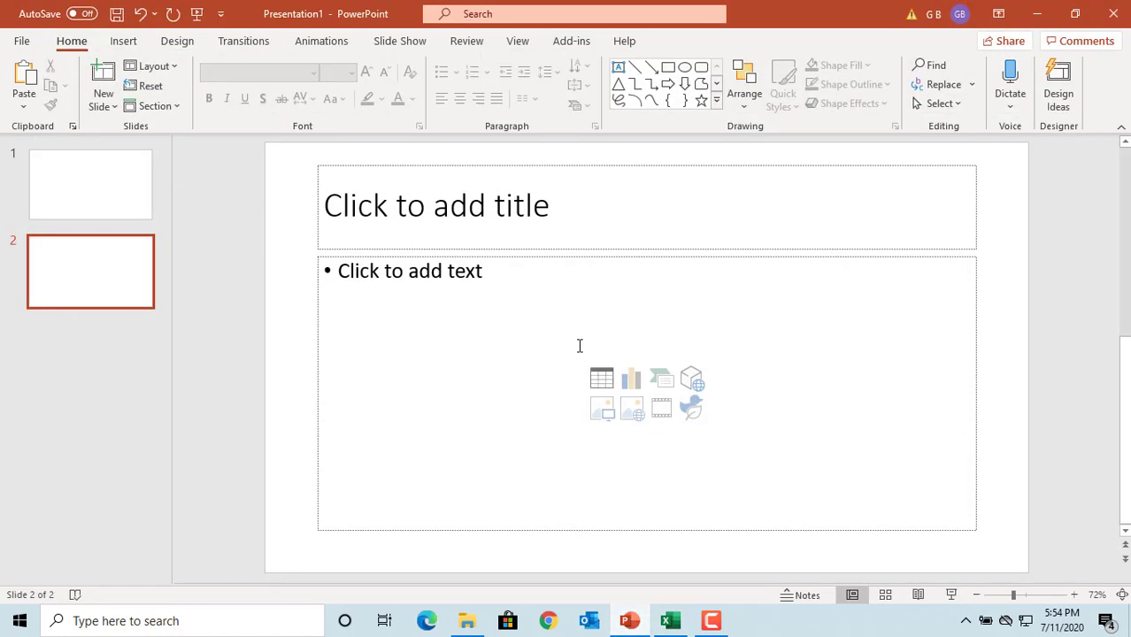
left_click(513, 298)
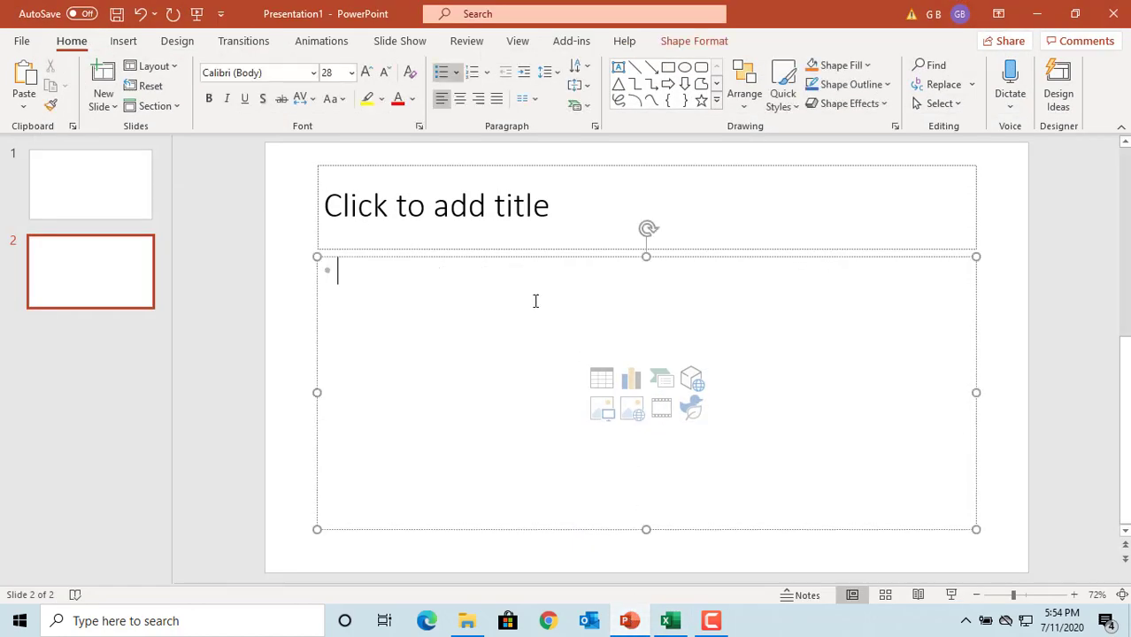
right_click(632, 302)
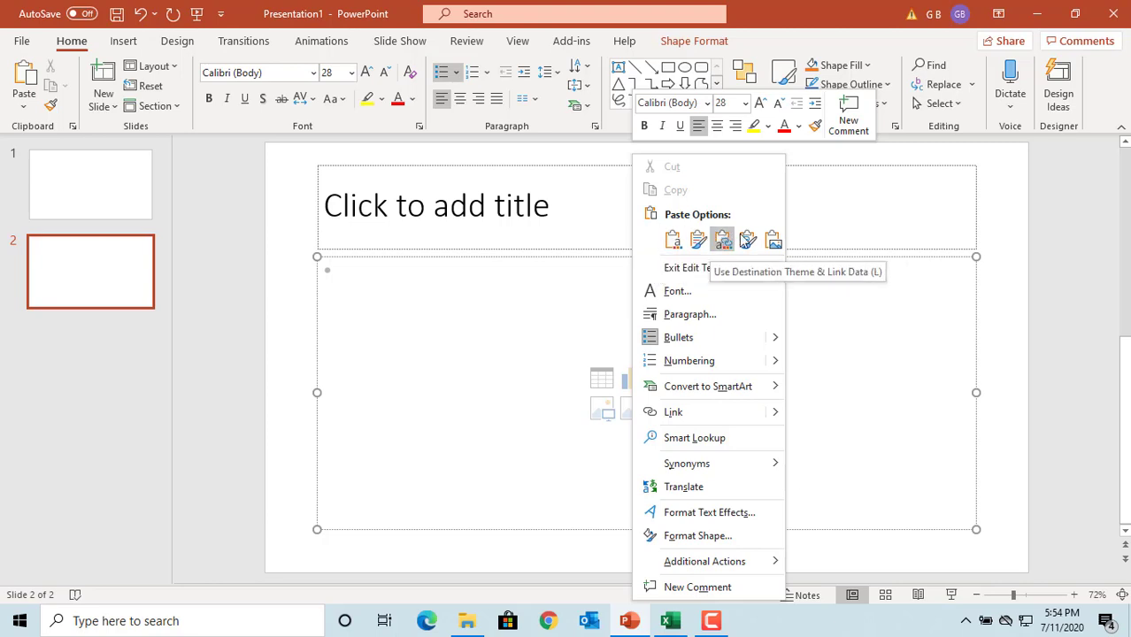
left_click(672, 240)
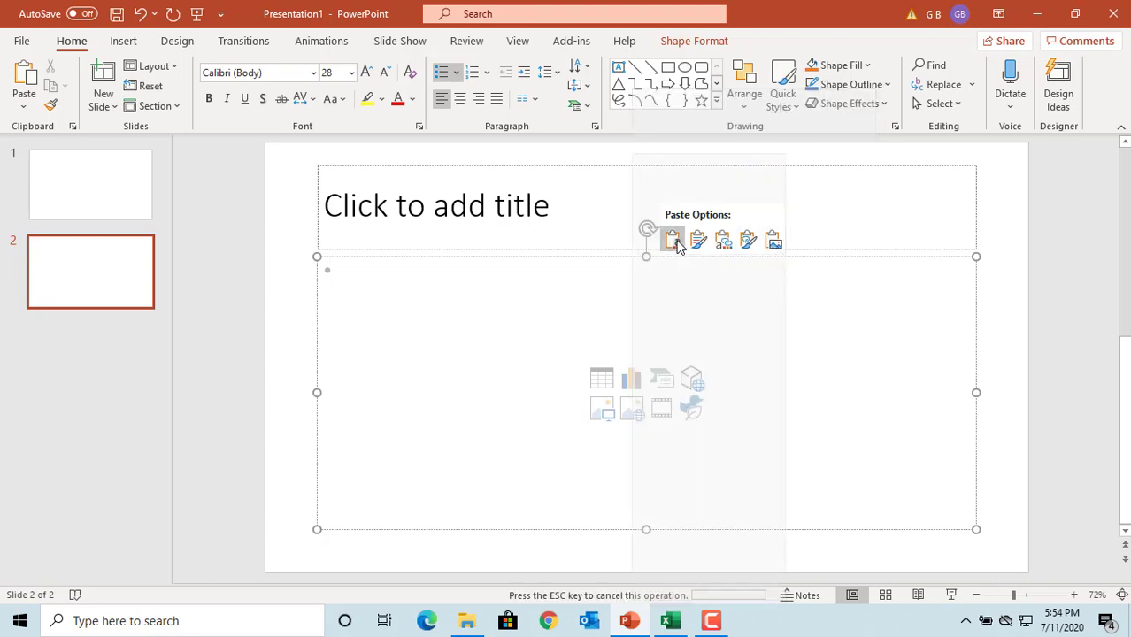
left_click(673, 241)
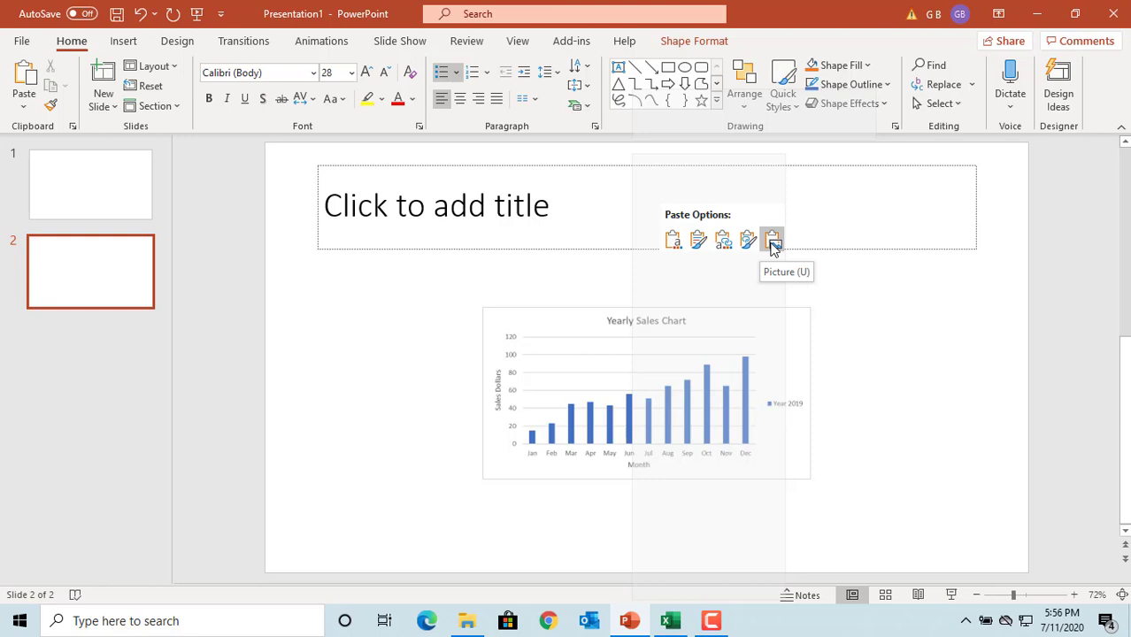
left_click(722, 241)
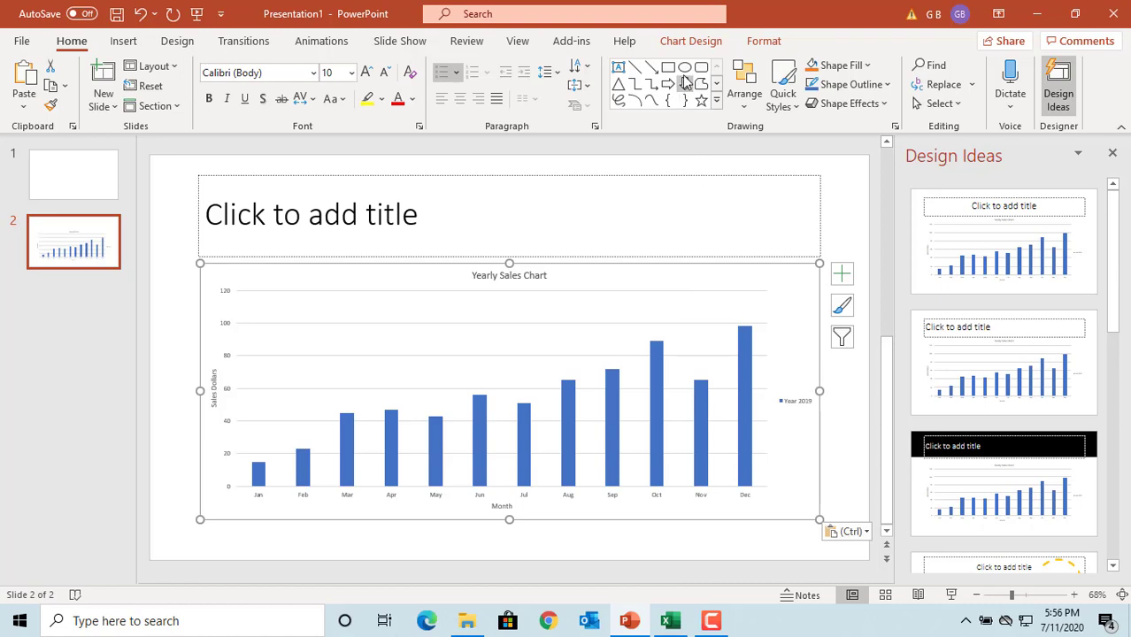
Check the pasted chart's Edit Data options and close the source workbook Excel Chart.xlsx
left_click(698, 46)
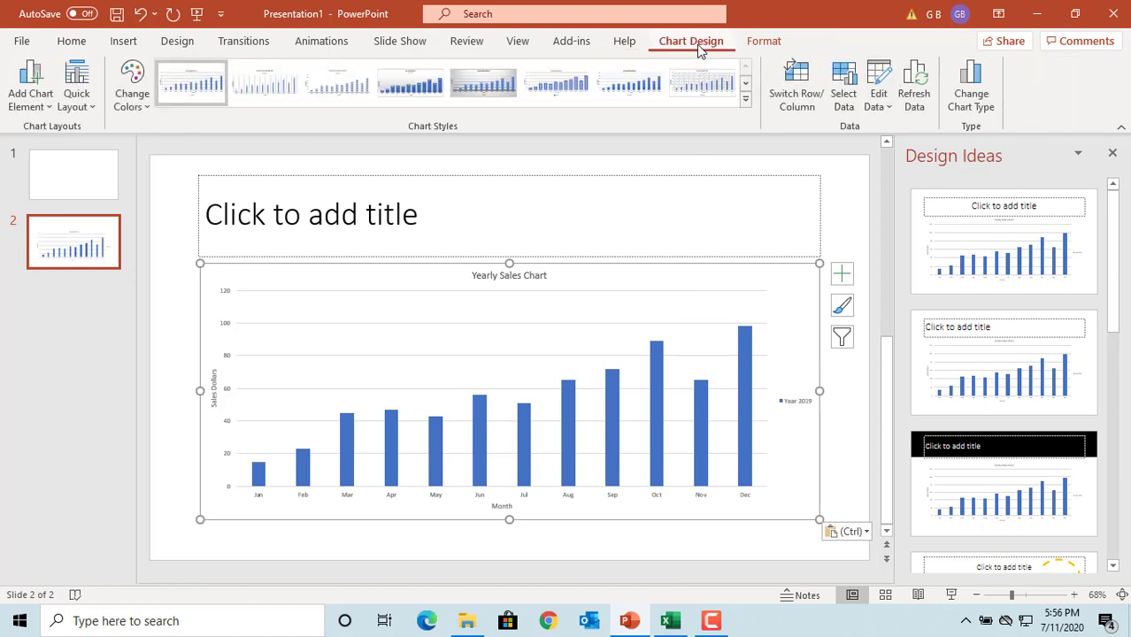
left_click(880, 99)
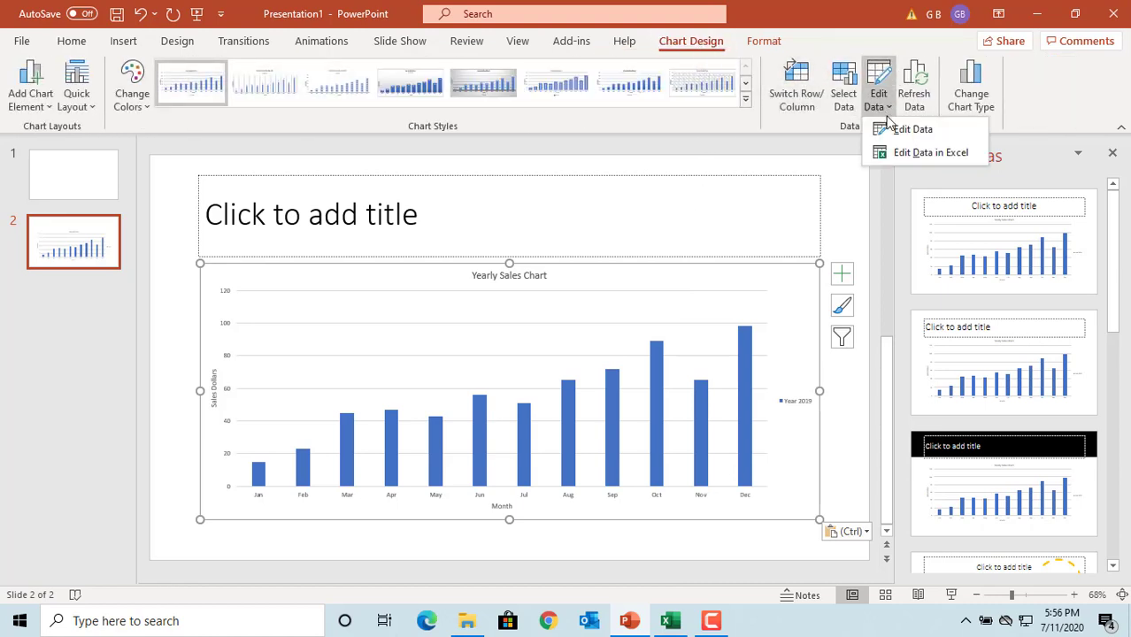
left_click(787, 299)
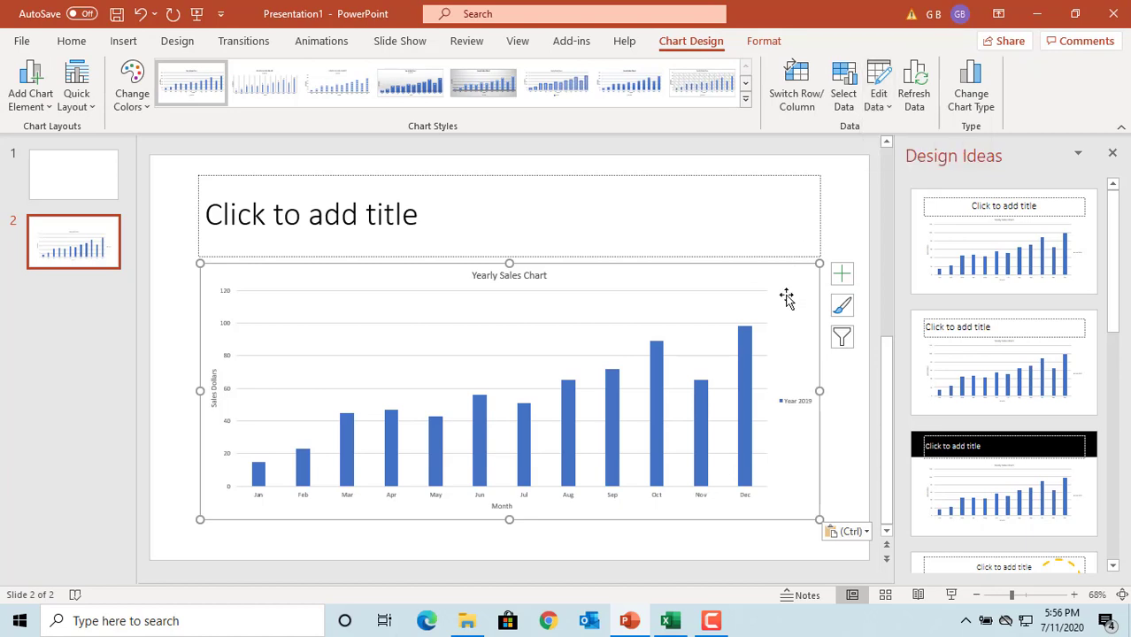
right_click(786, 299)
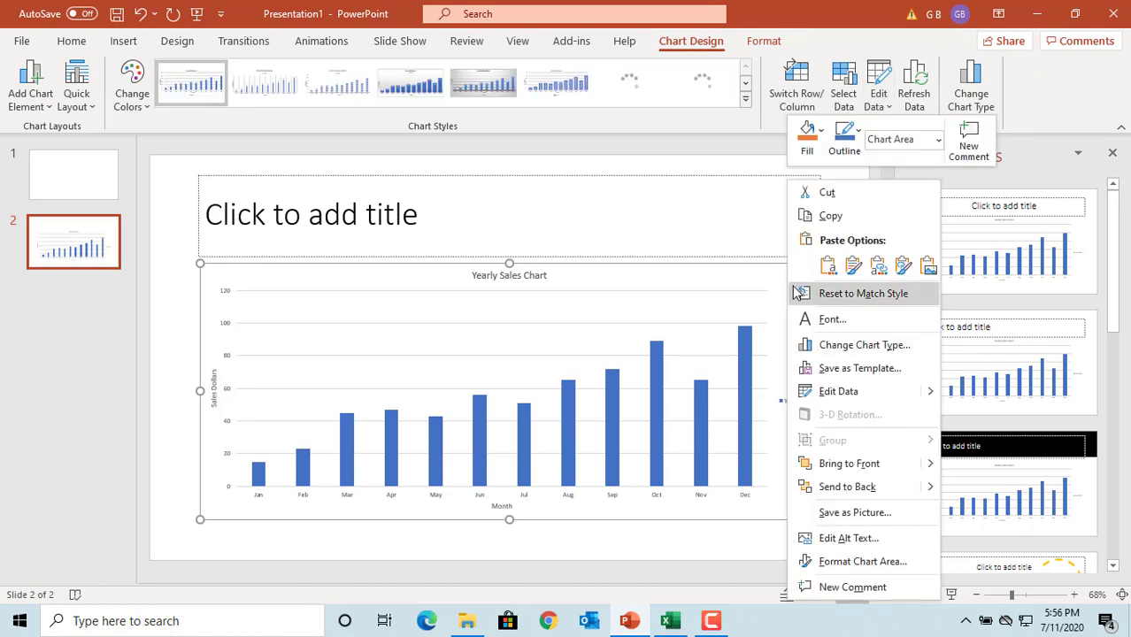
left_click(838, 391)
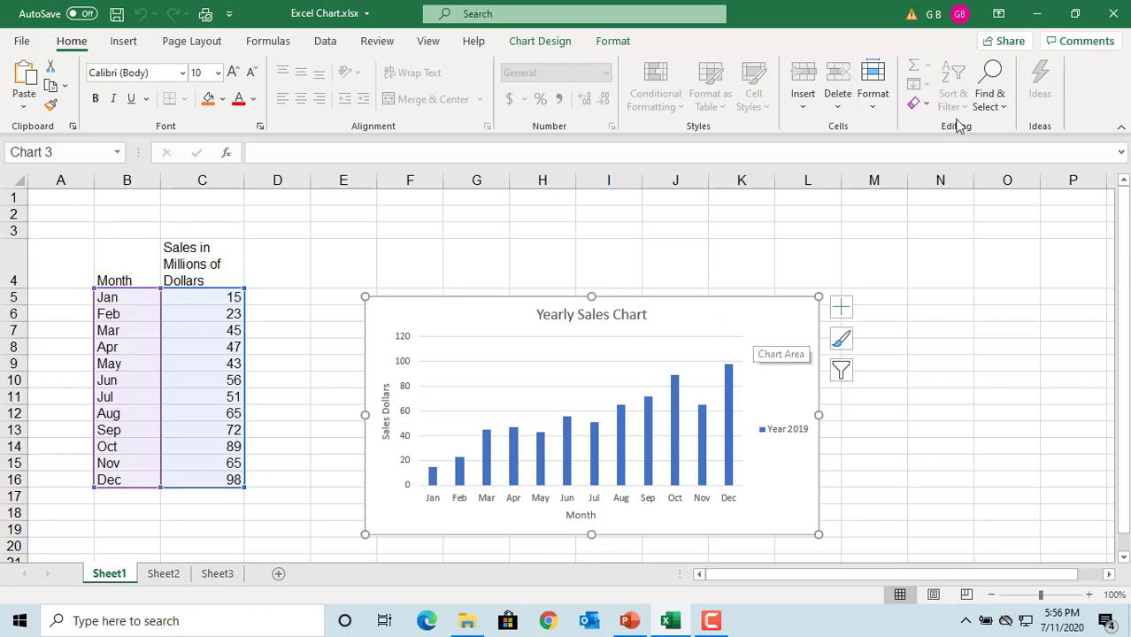
left_click(1112, 14)
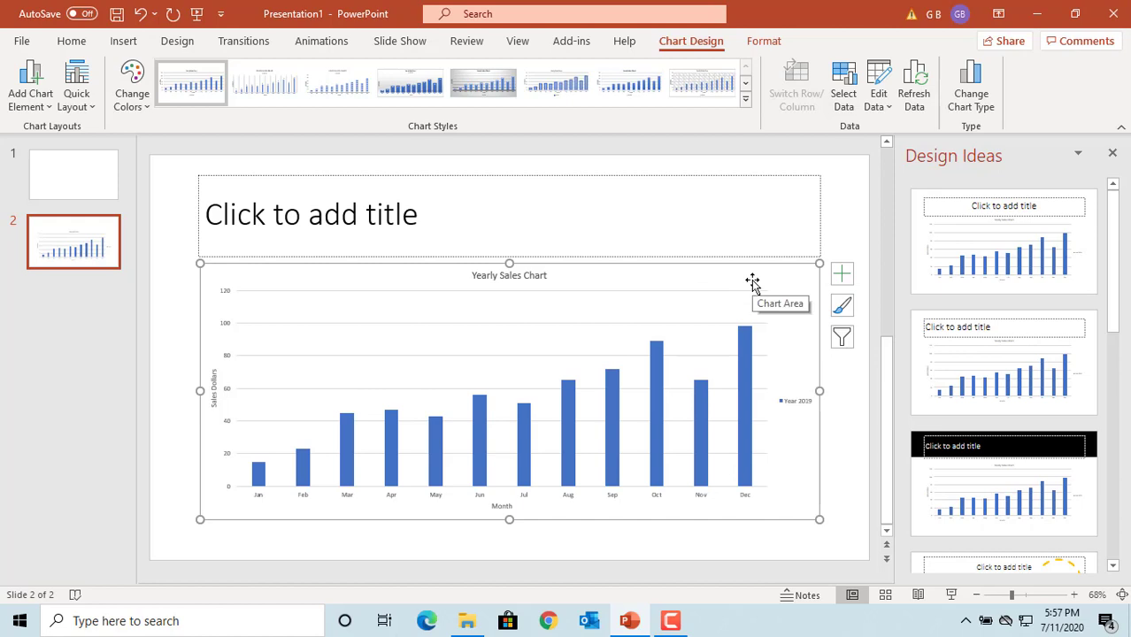
Open the slide chart's linked data for editing, view it in full Excel, and close the workbook
right_click(751, 281)
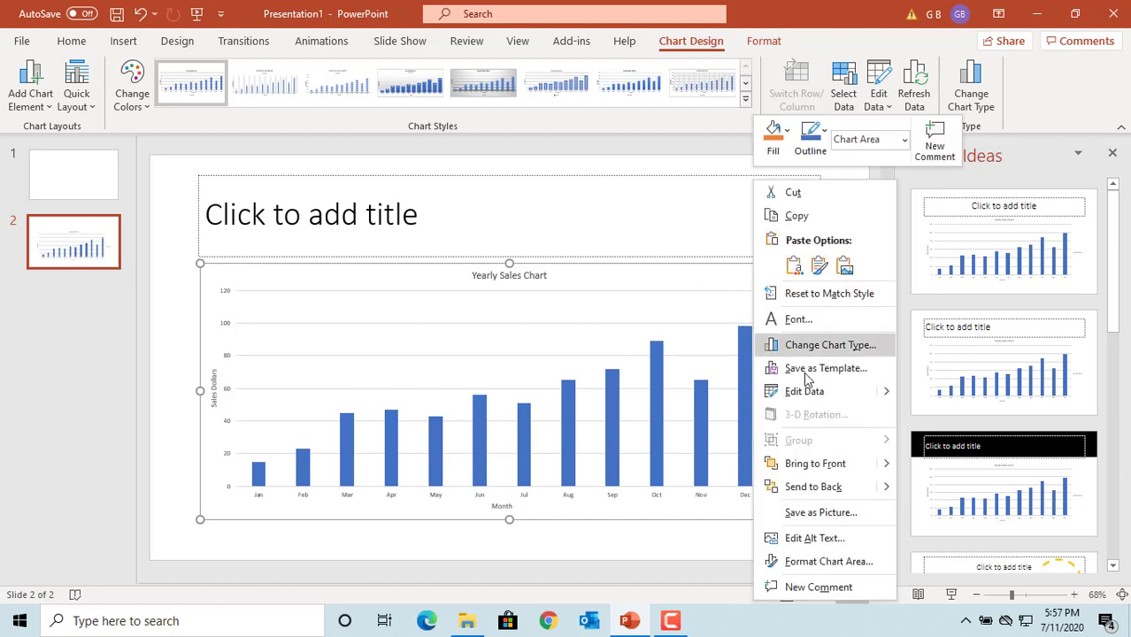
left_click(807, 389)
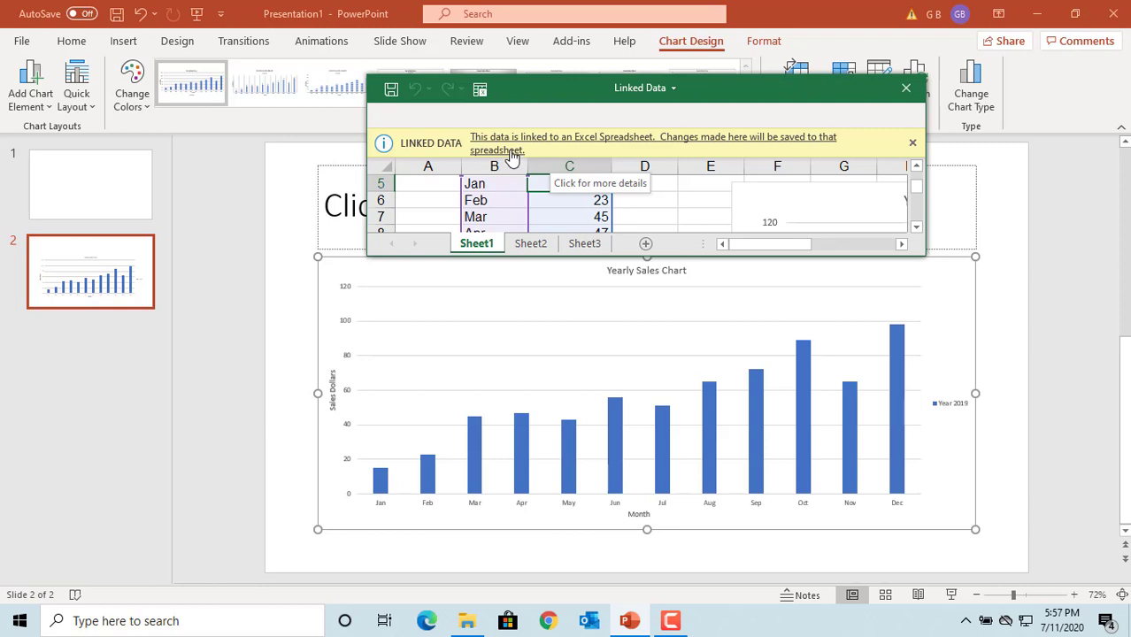
left_click(479, 91)
left_click(475, 91)
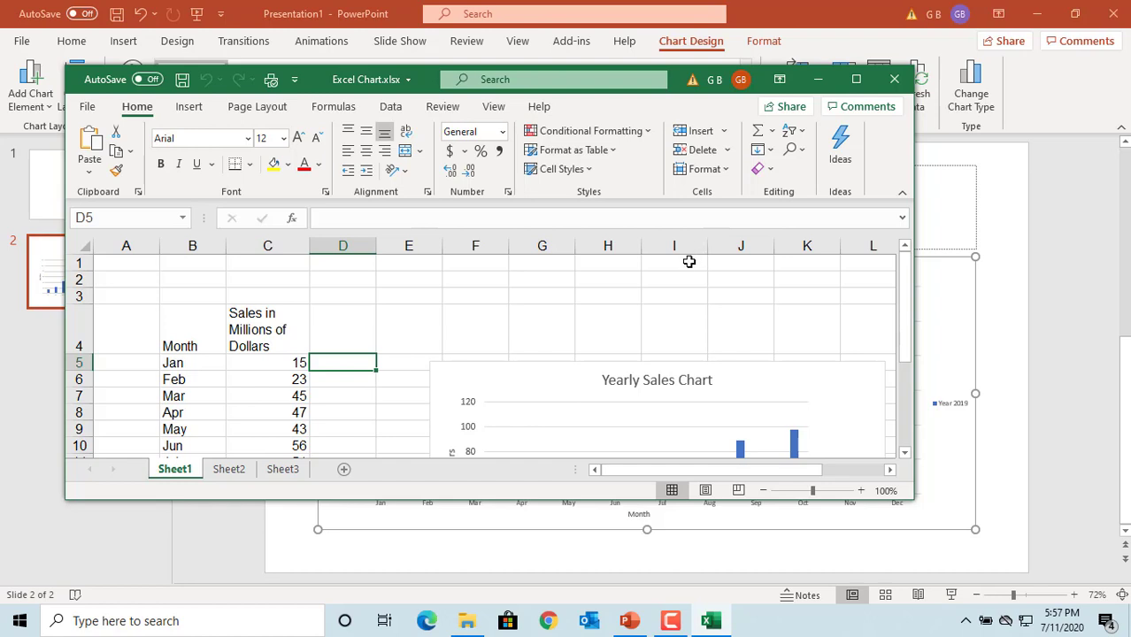
left_click(896, 81)
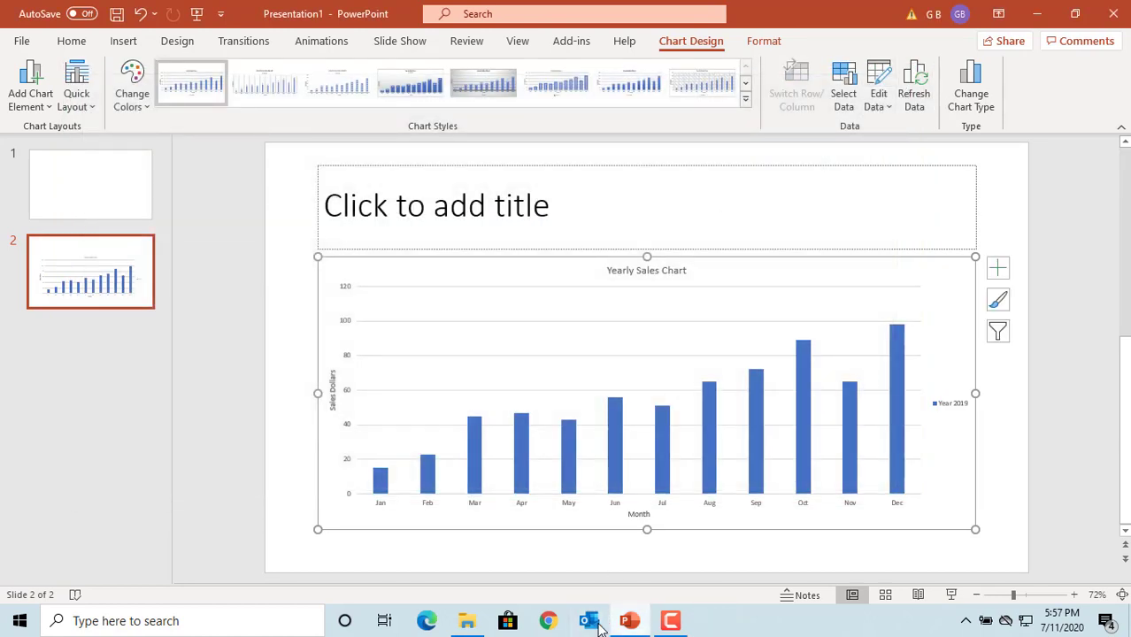
Switch to File Explorer and rename Excel Chart.xlsx in PowerPoint Test Folder as Excel Chart NEW.xlsx
left_click(466, 620)
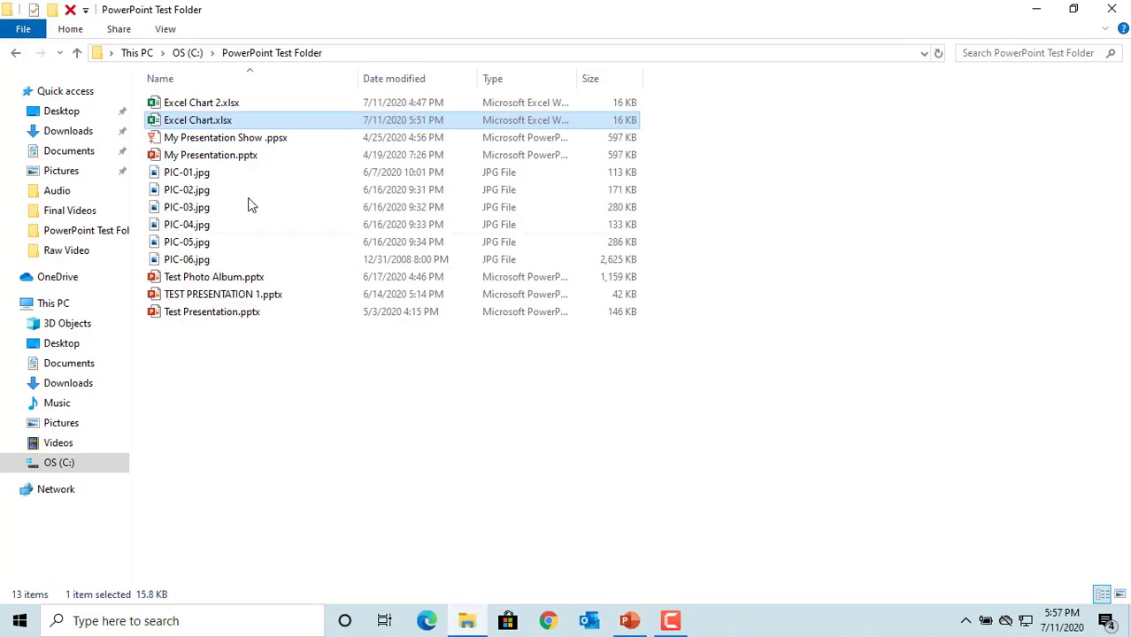
right_click(232, 124)
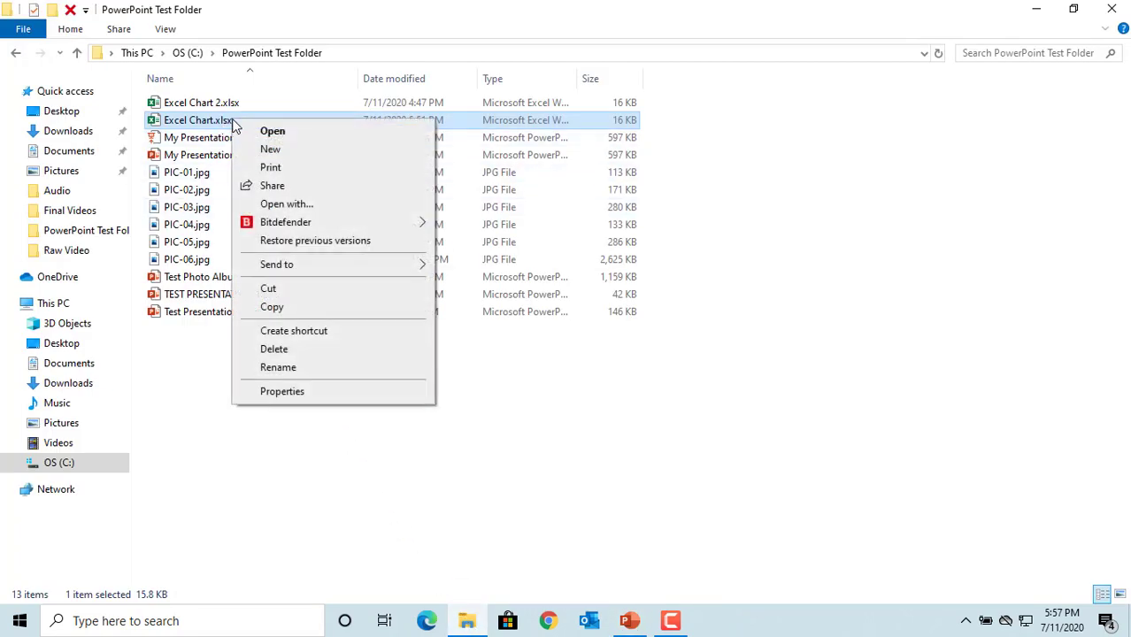
left_click(273, 368)
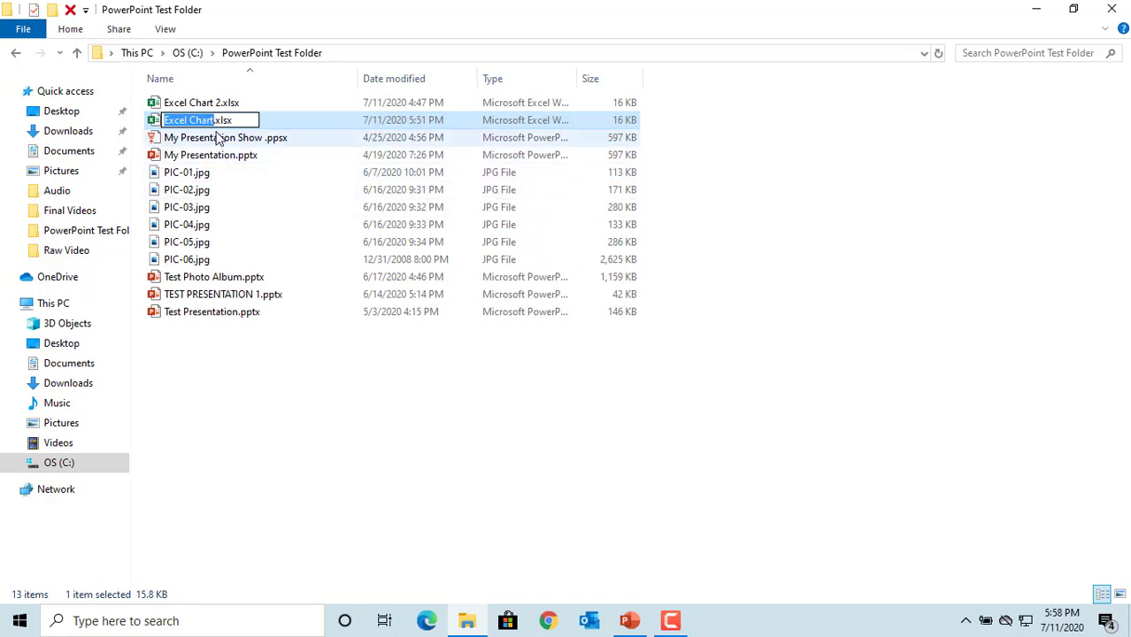
key("Right")
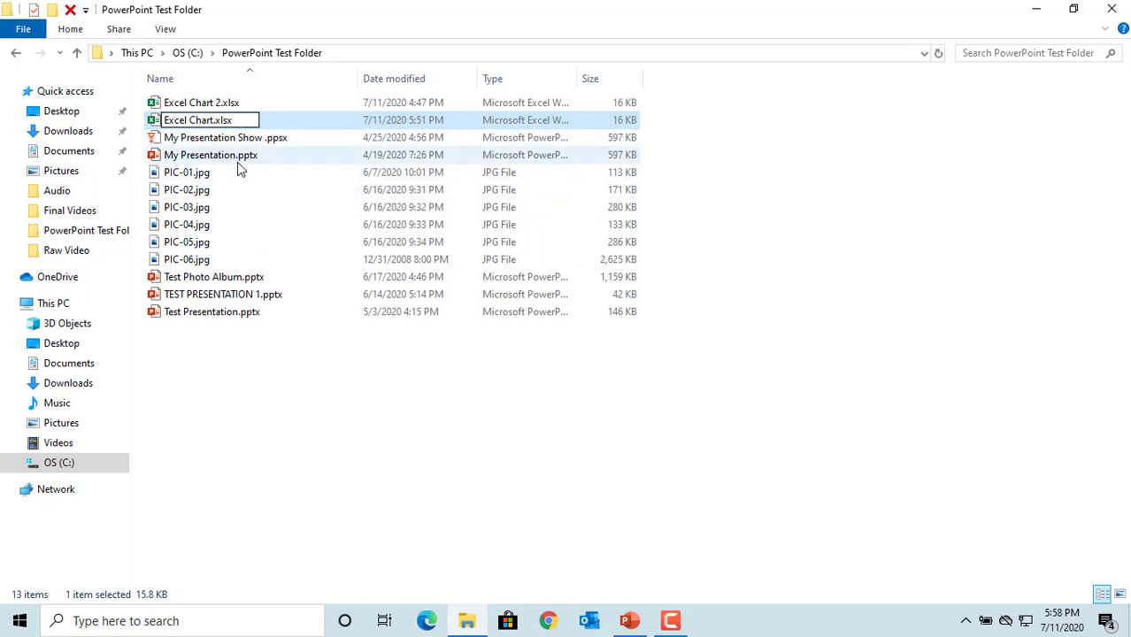
type("NEW")
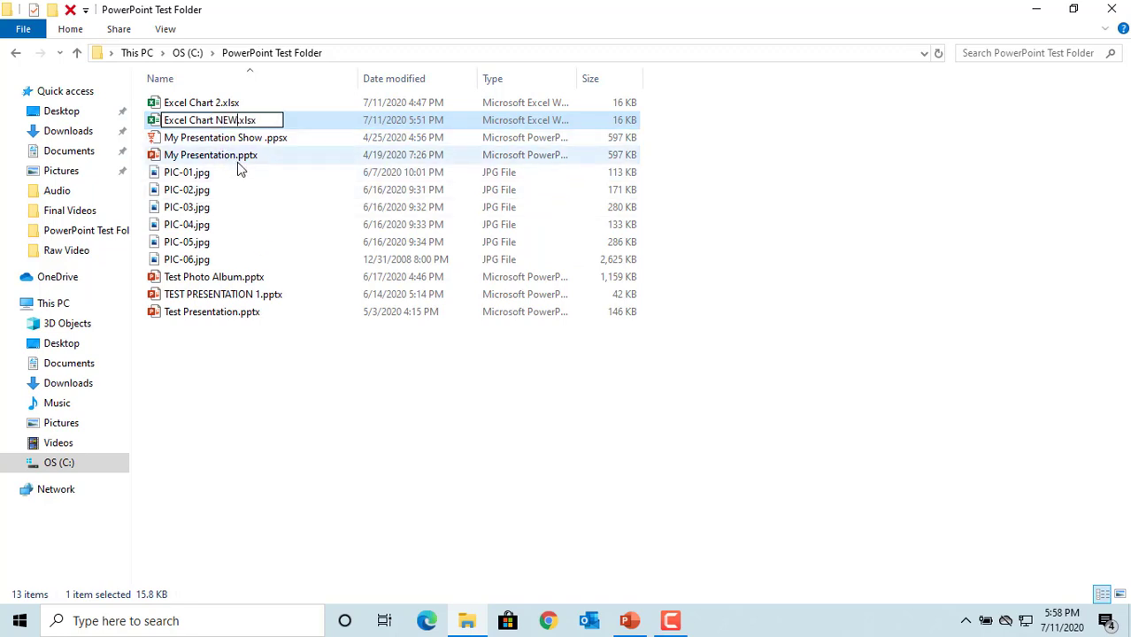
left_click(221, 294)
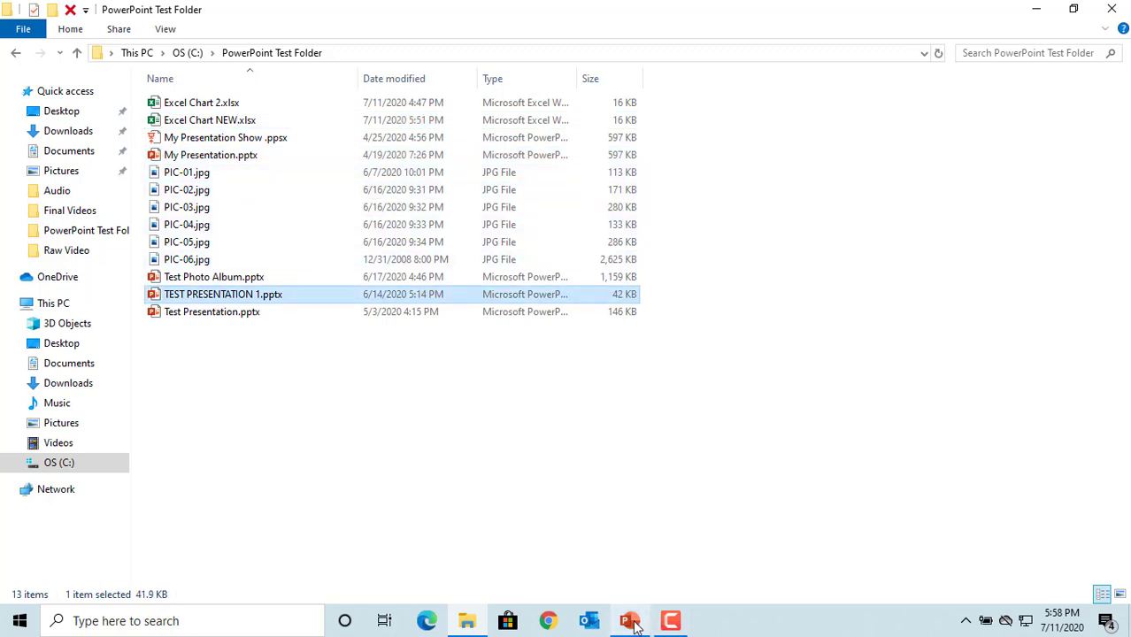
Switch back to PowerPoint and try to edit the linked data of the Yearly Sales Chart
left_click(629, 619)
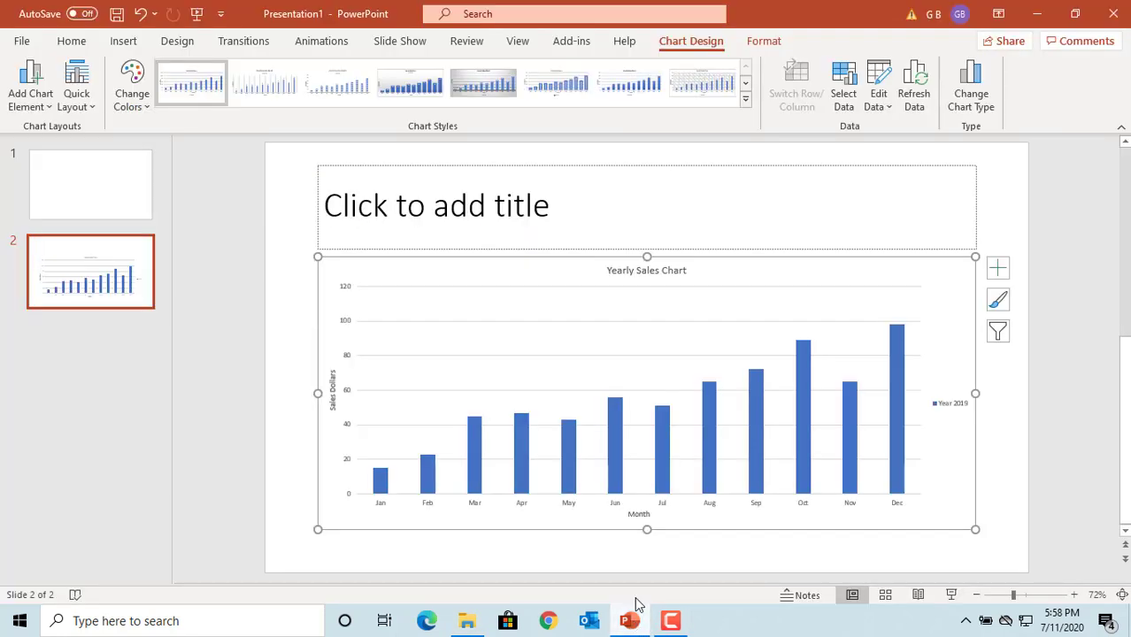
right_click(842, 270)
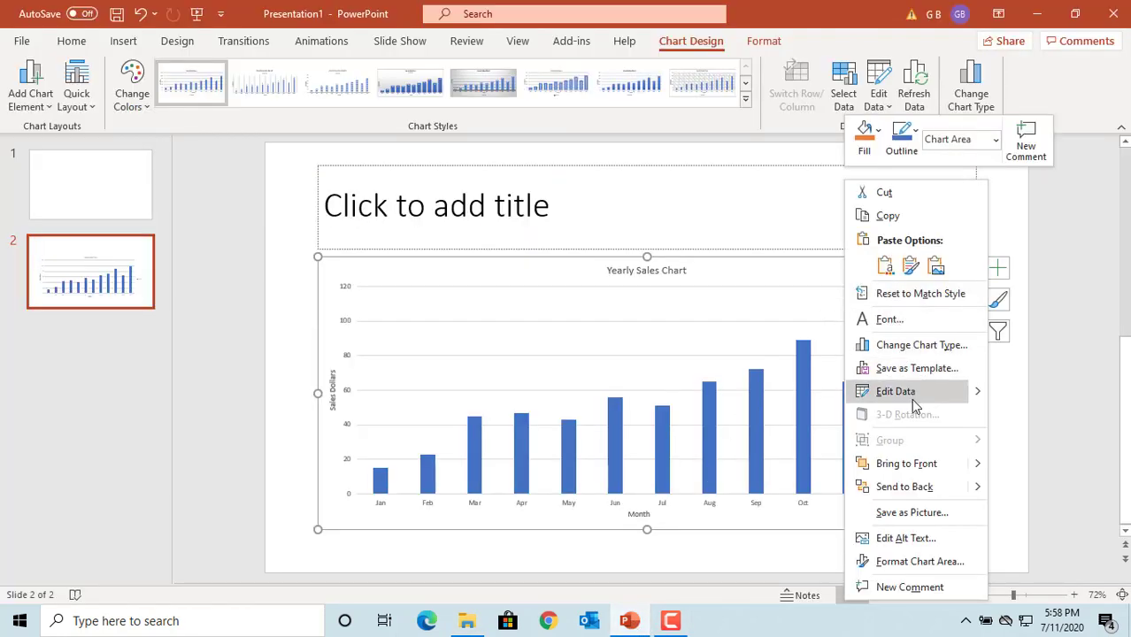
left_click(913, 402)
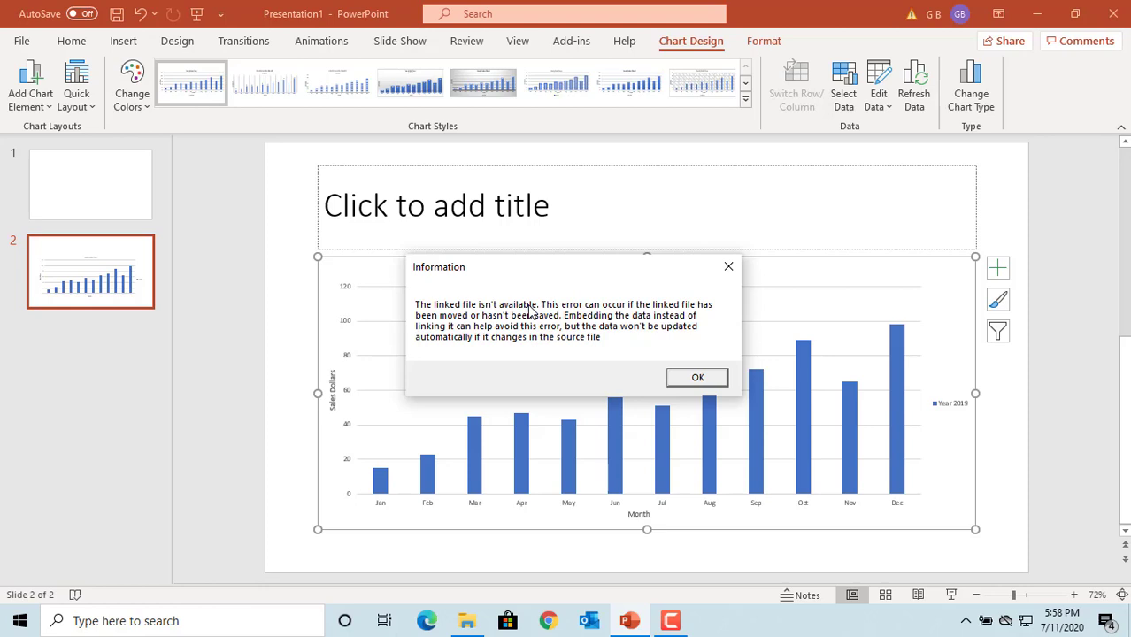
left_click(698, 378)
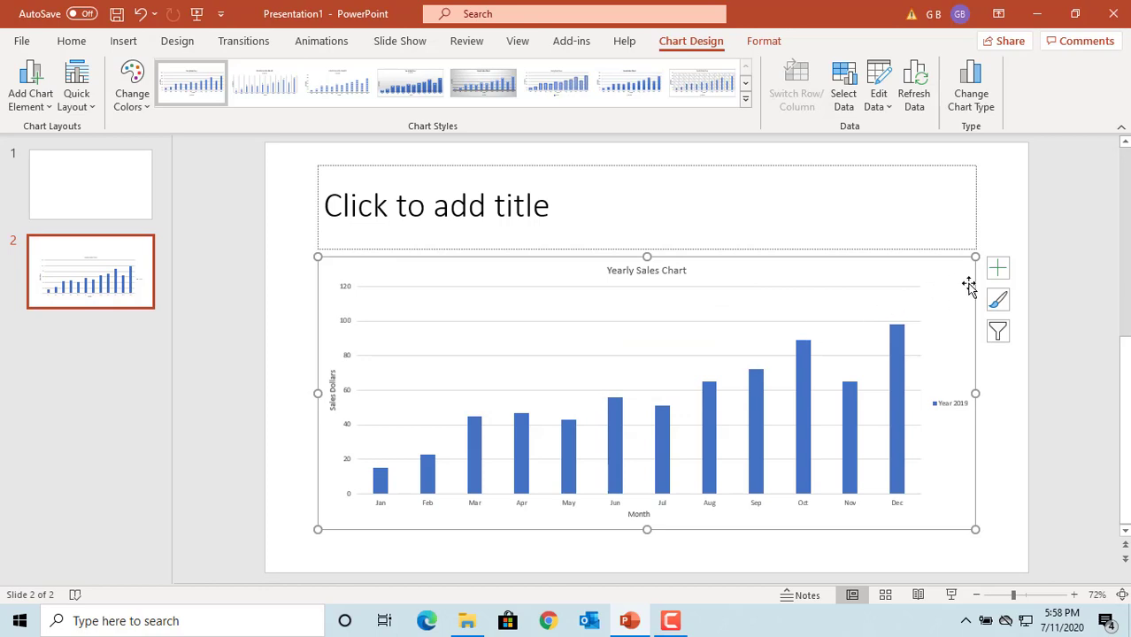
Add data labels to the Yearly Sales Chart on slide 2
left_click(996, 271)
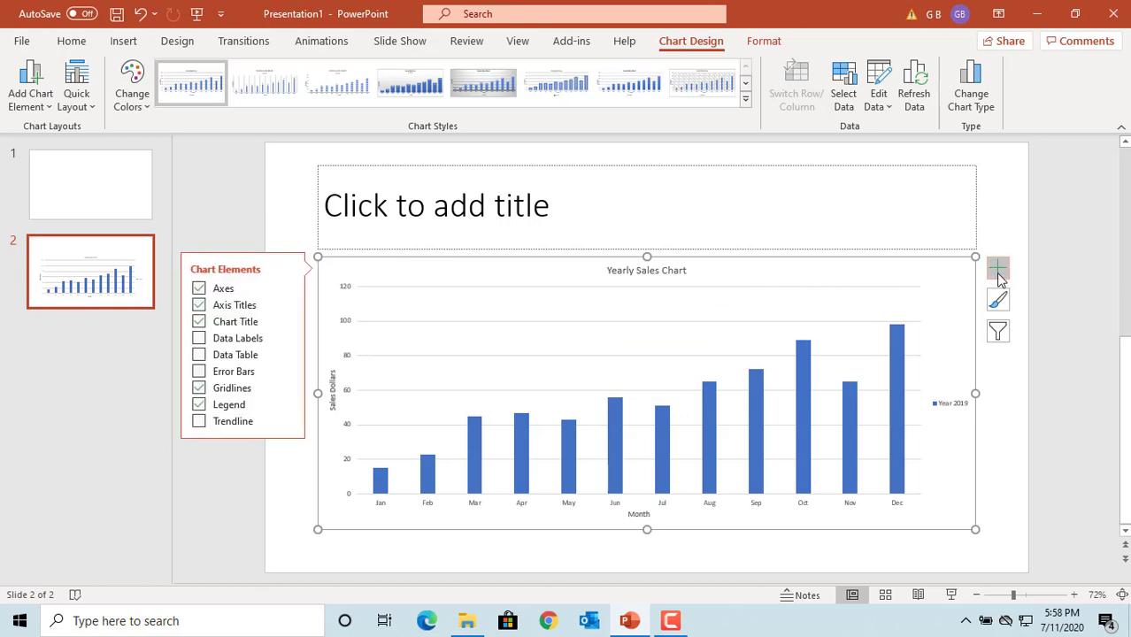
left_click(197, 340)
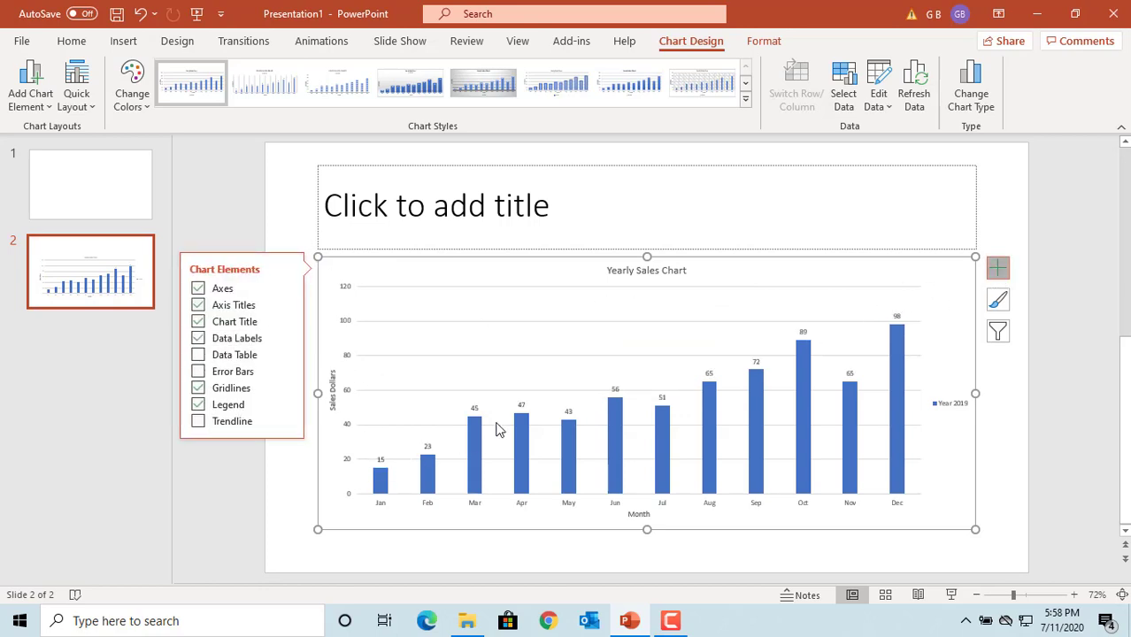
mouse_move(767, 383)
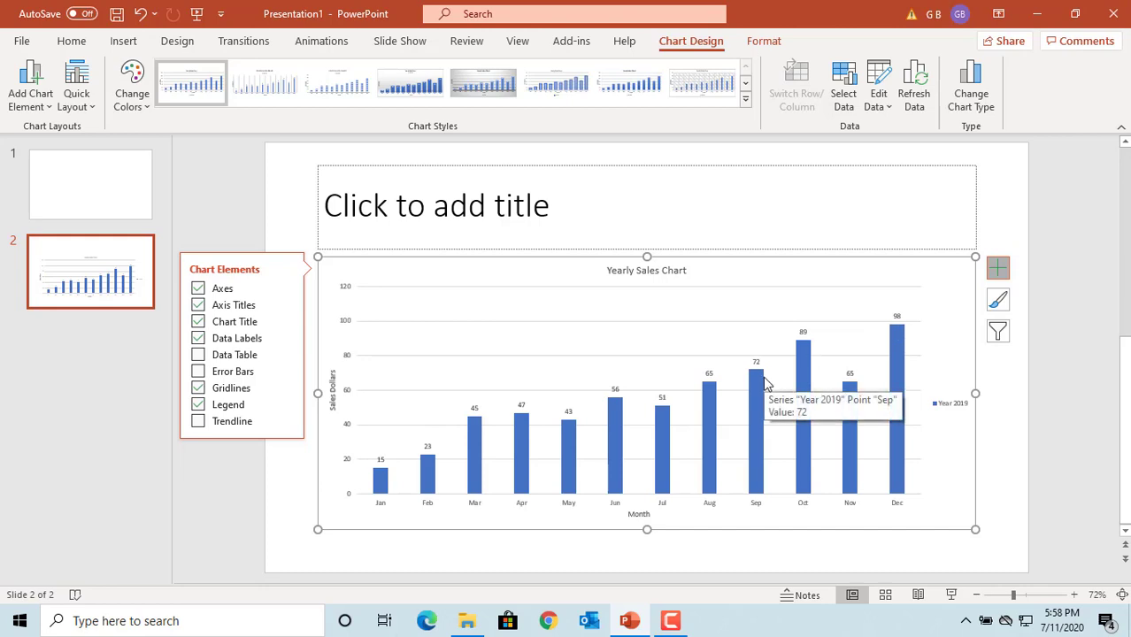
left_click(301, 460)
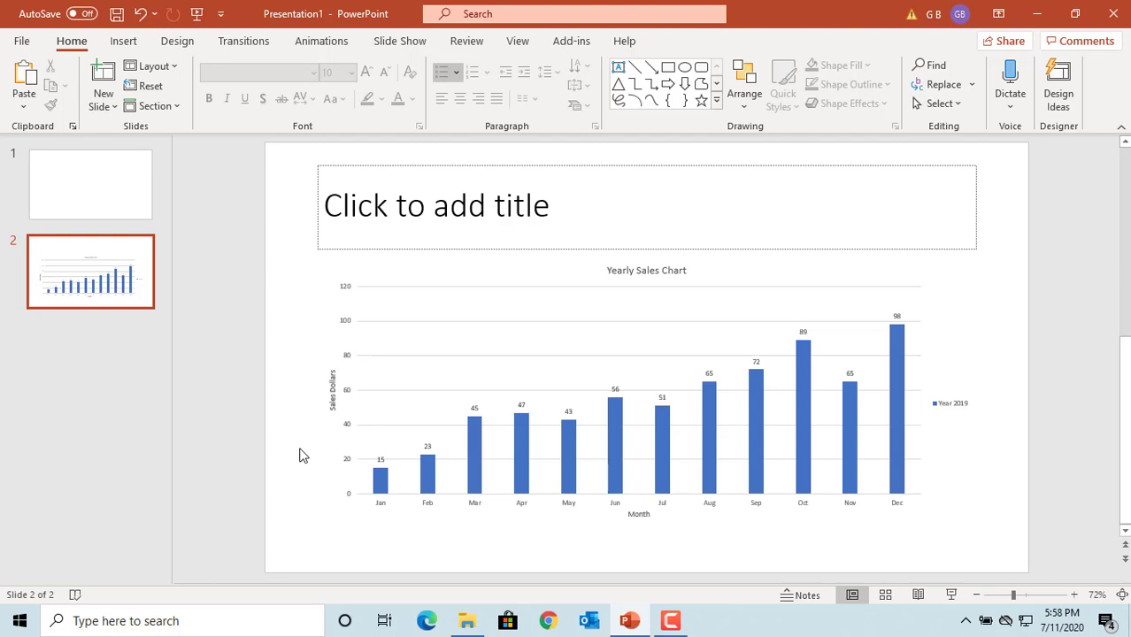
Save the presentation as TEST 1 in PowerPoint Test Folder on the C: drive, in PowerPoint Presentation (*.pptx) format
left_click(24, 42)
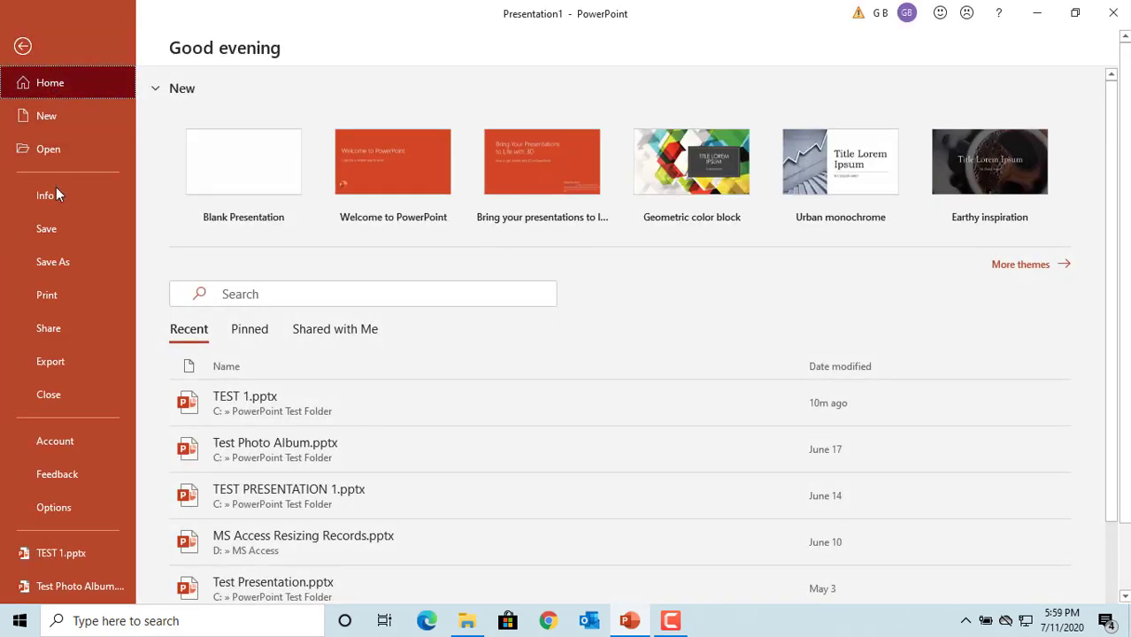
left_click(61, 262)
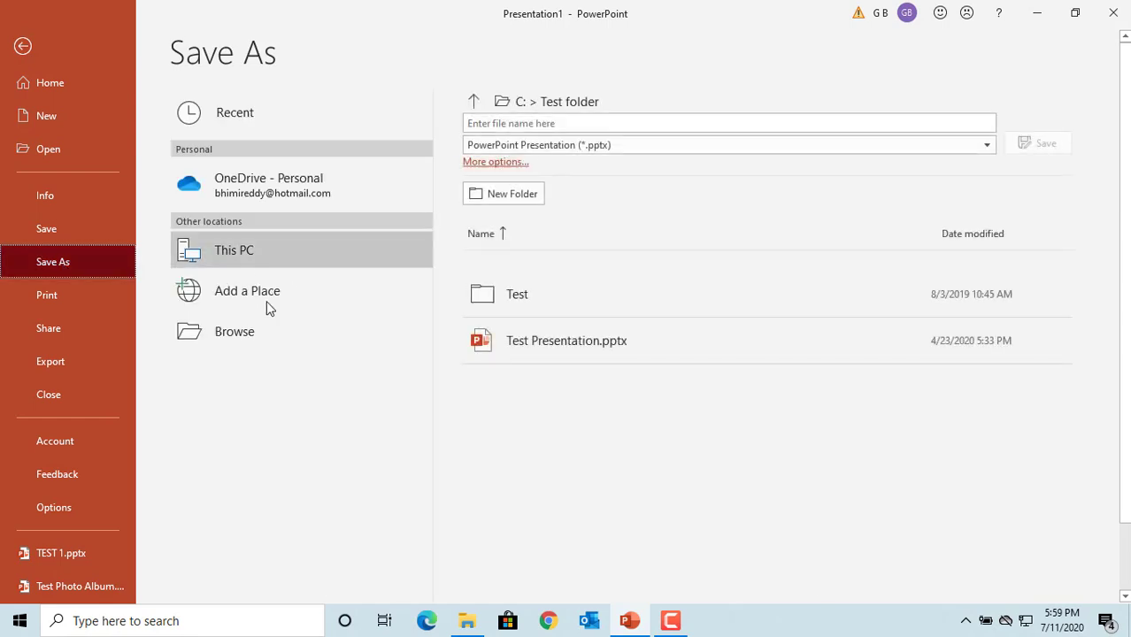
left_click(248, 336)
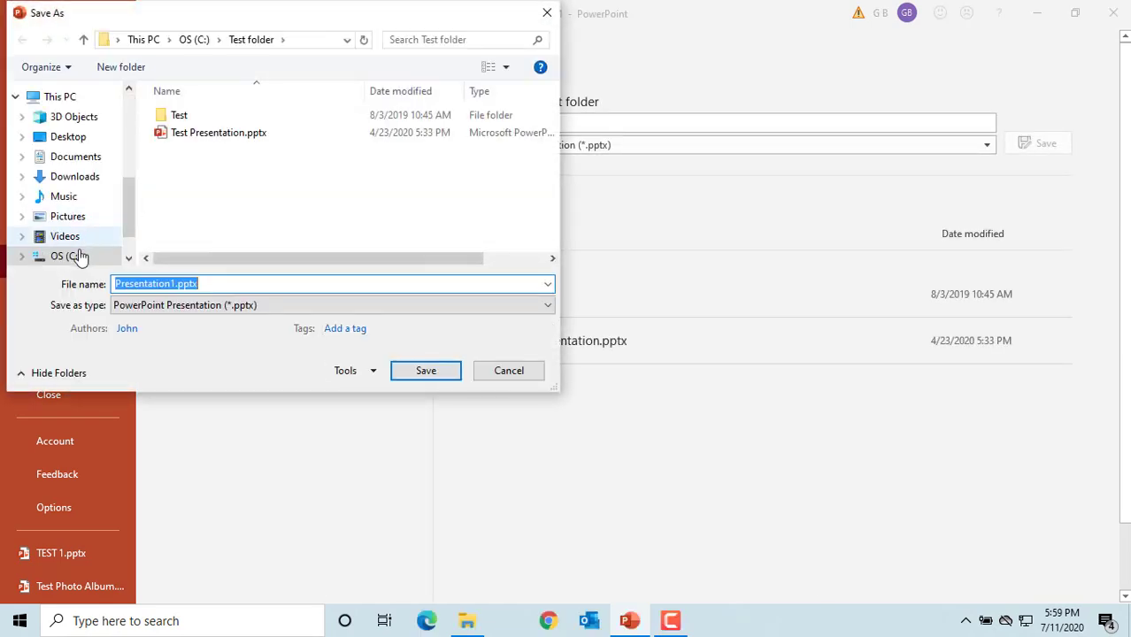
left_click(84, 255)
scroll(213, 189, "down", 1)
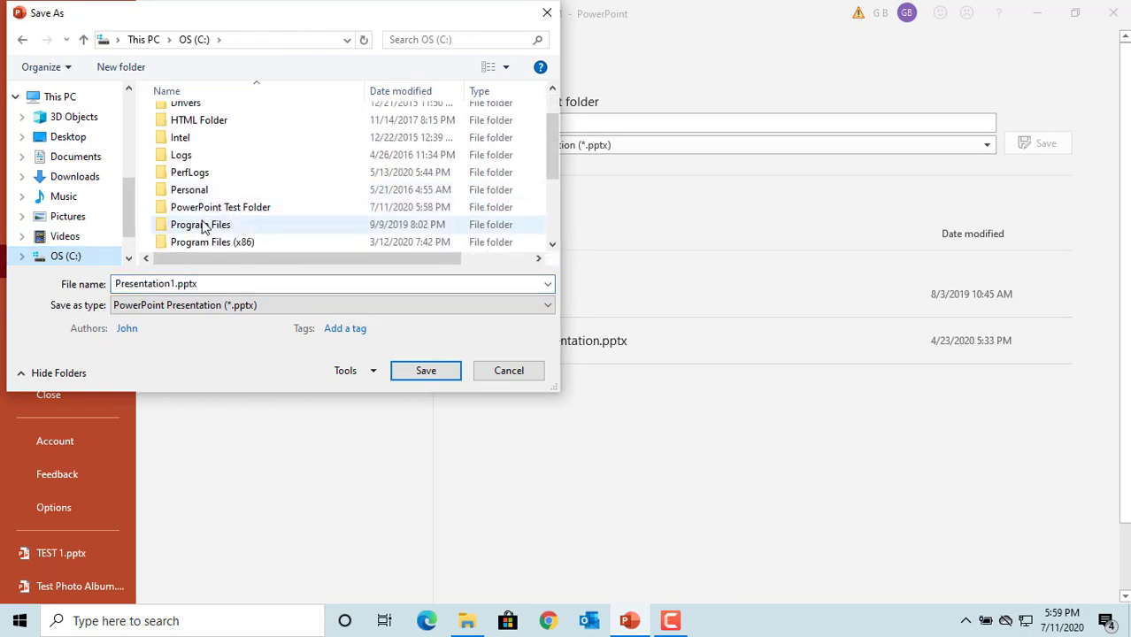
left_click(208, 210)
double_click(207, 211)
double_click(216, 281)
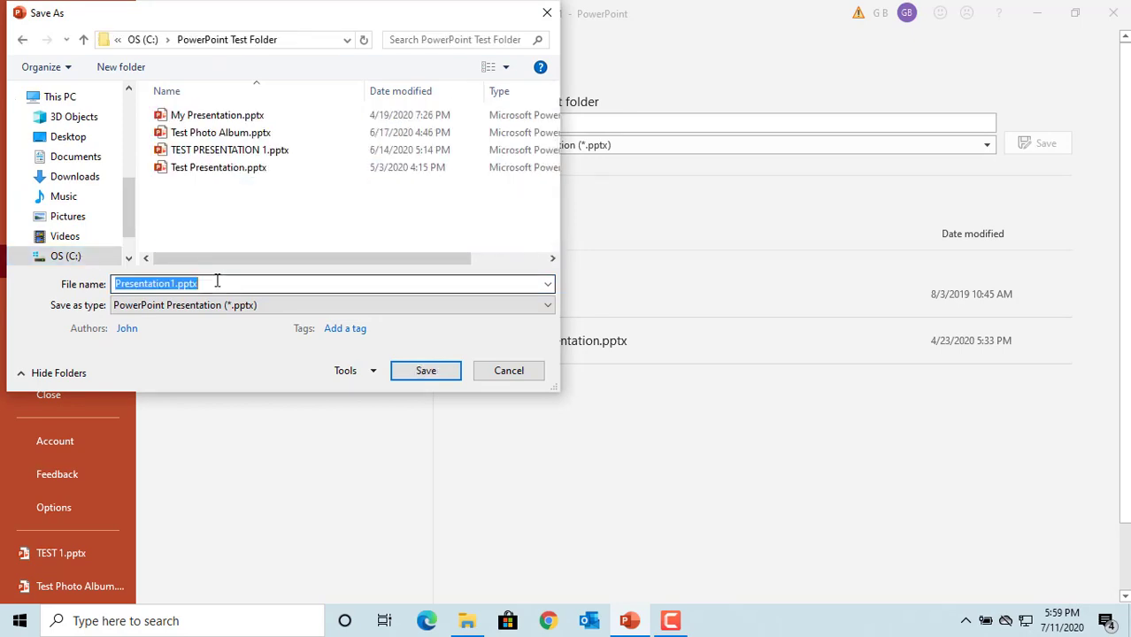
type("TE")
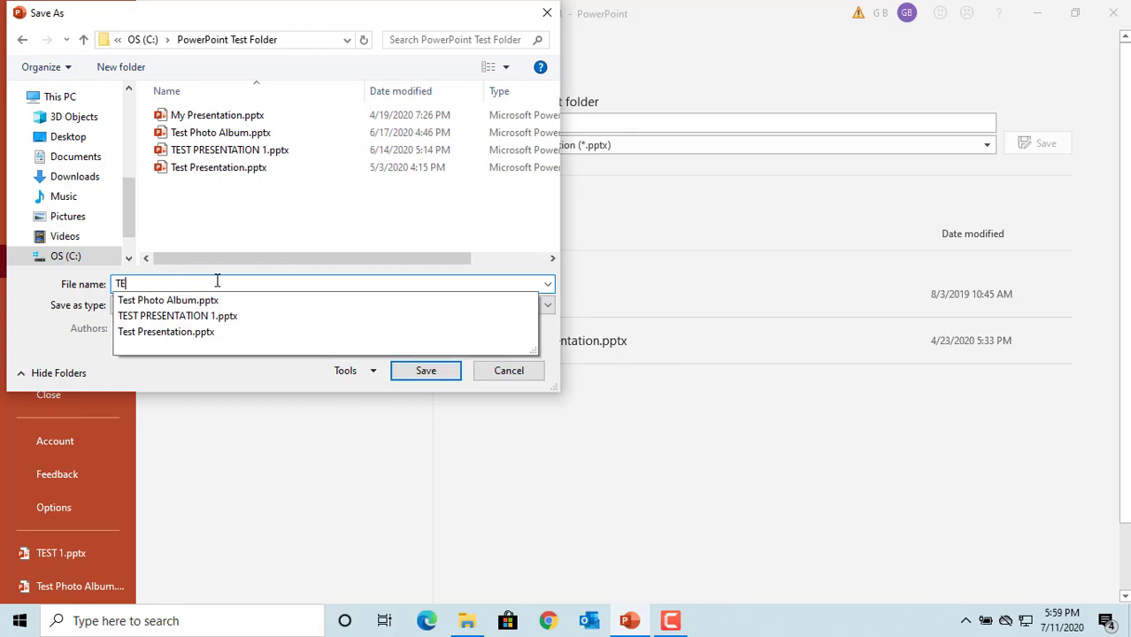
type("ST 1")
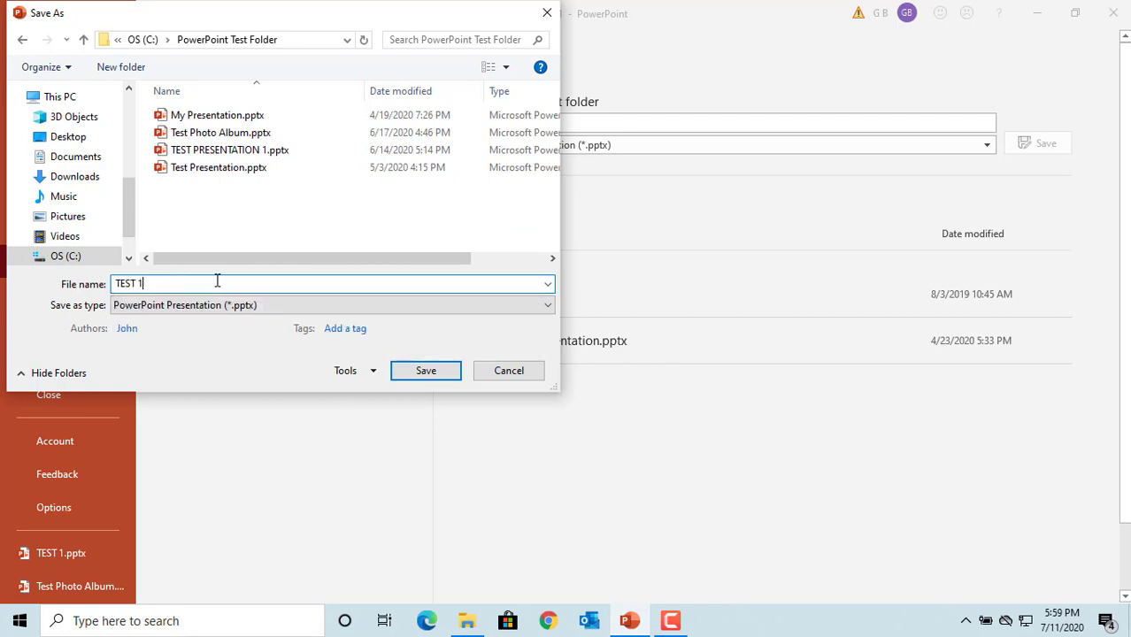
left_click(422, 378)
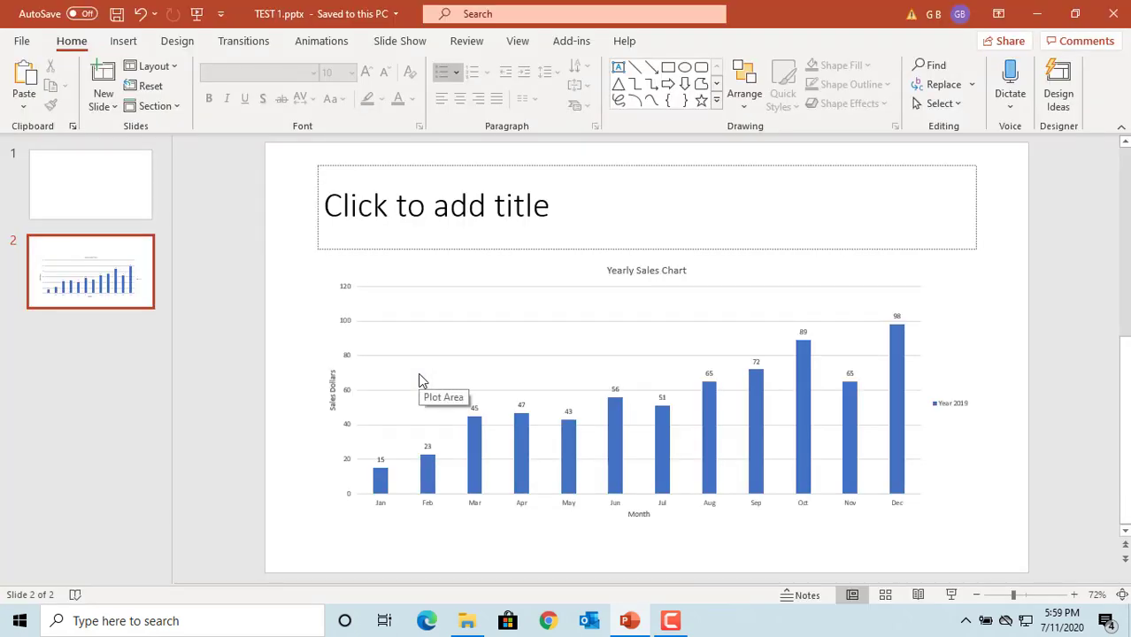
Change the source of the presentation's chart link to Excel Chart NEW.xlsx in PowerPoint Test Folder and return to the slide
left_click(22, 44)
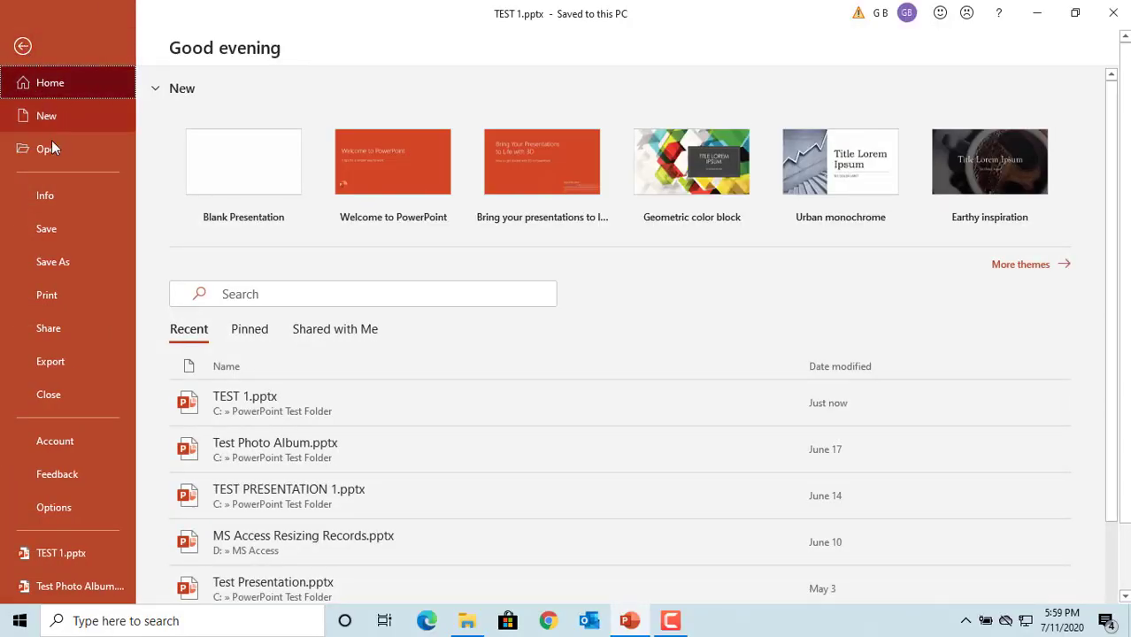
left_click(56, 195)
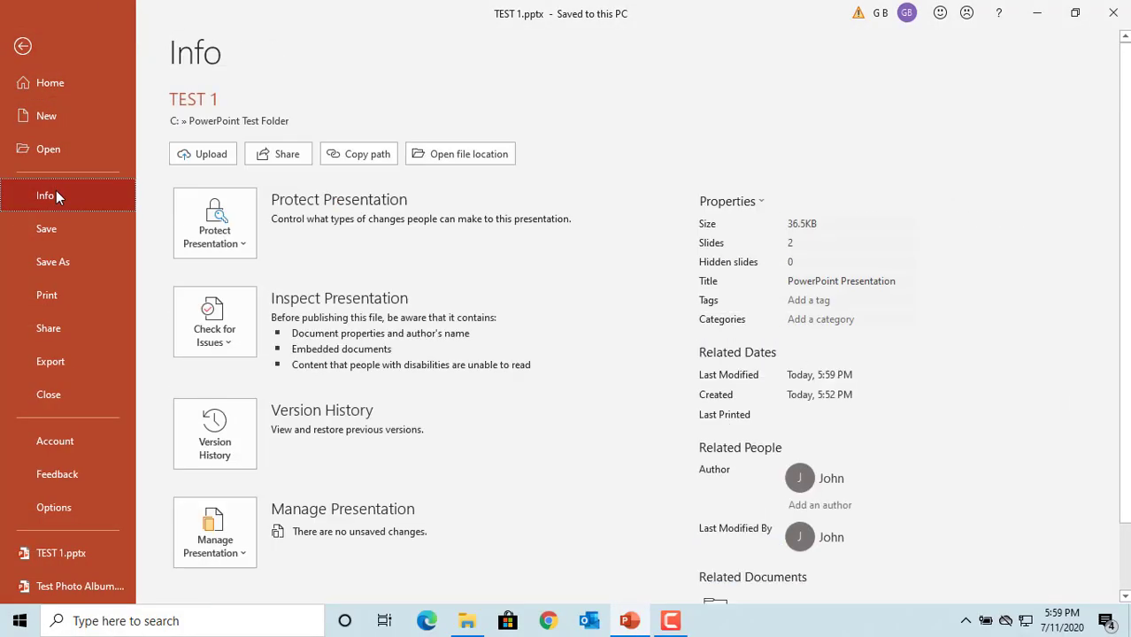
scroll(659, 340, "down", 2)
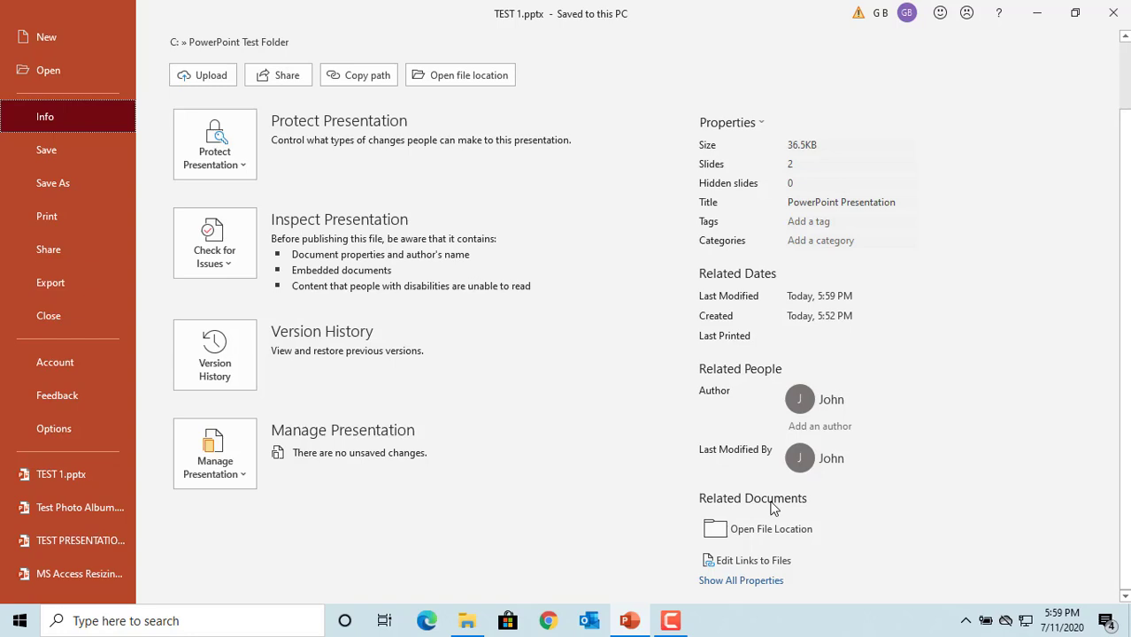
left_click(739, 564)
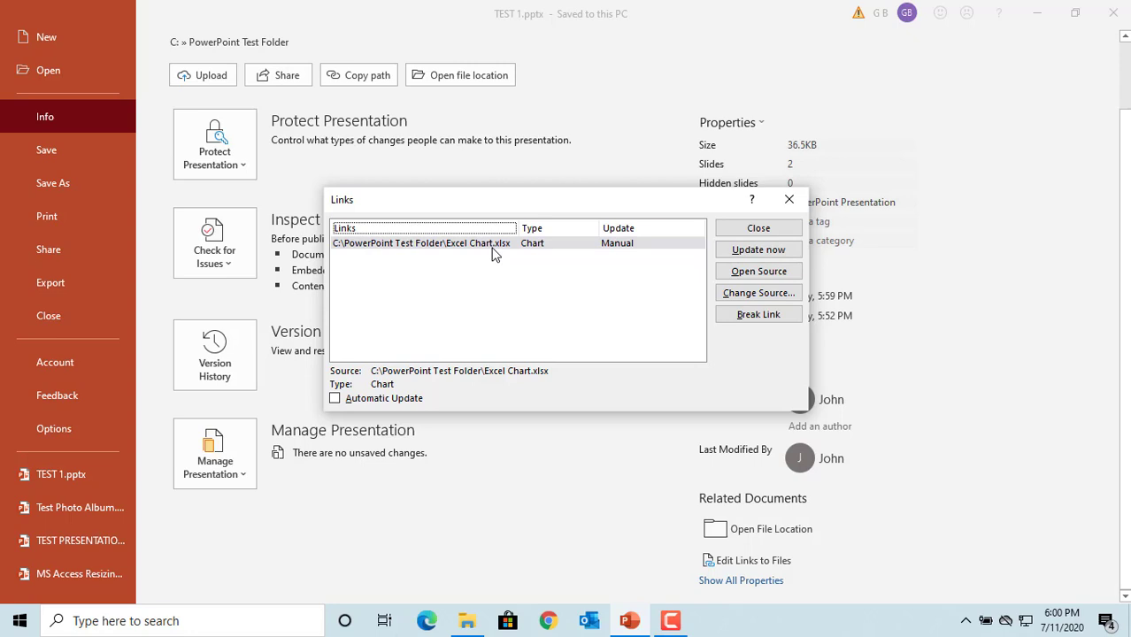
left_click(758, 292)
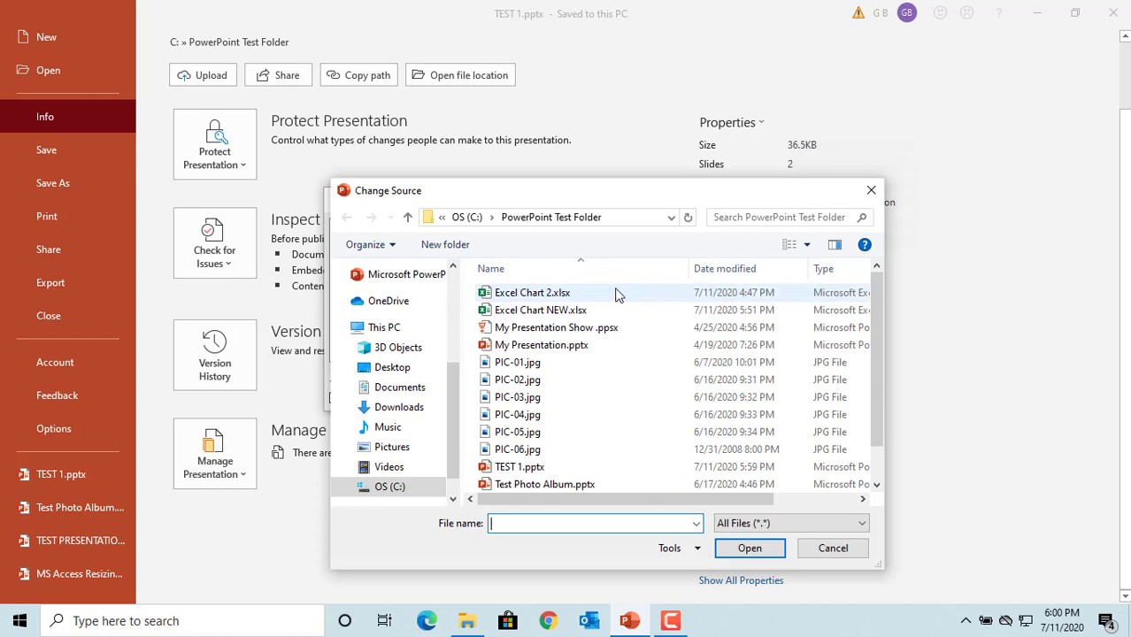
left_click(550, 313)
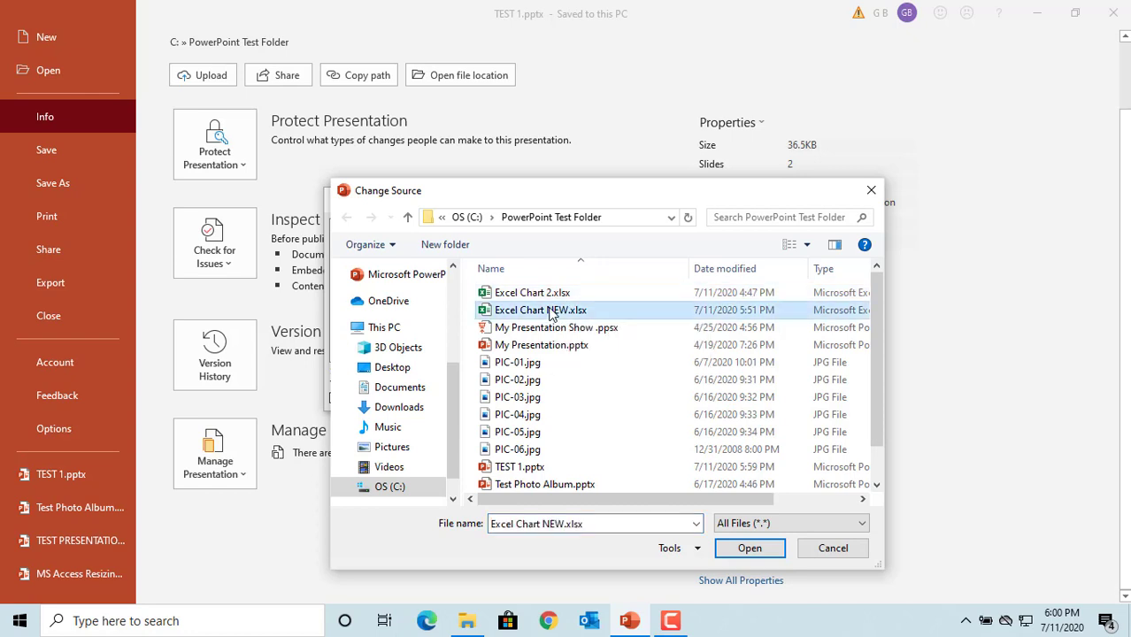
left_click(748, 548)
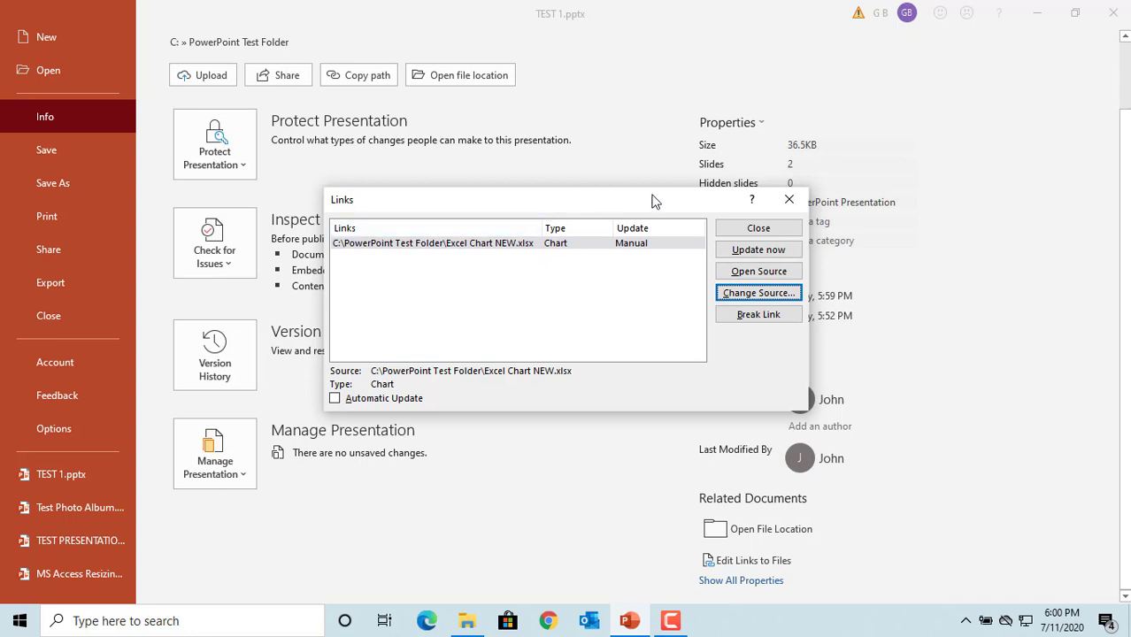
left_click(759, 229)
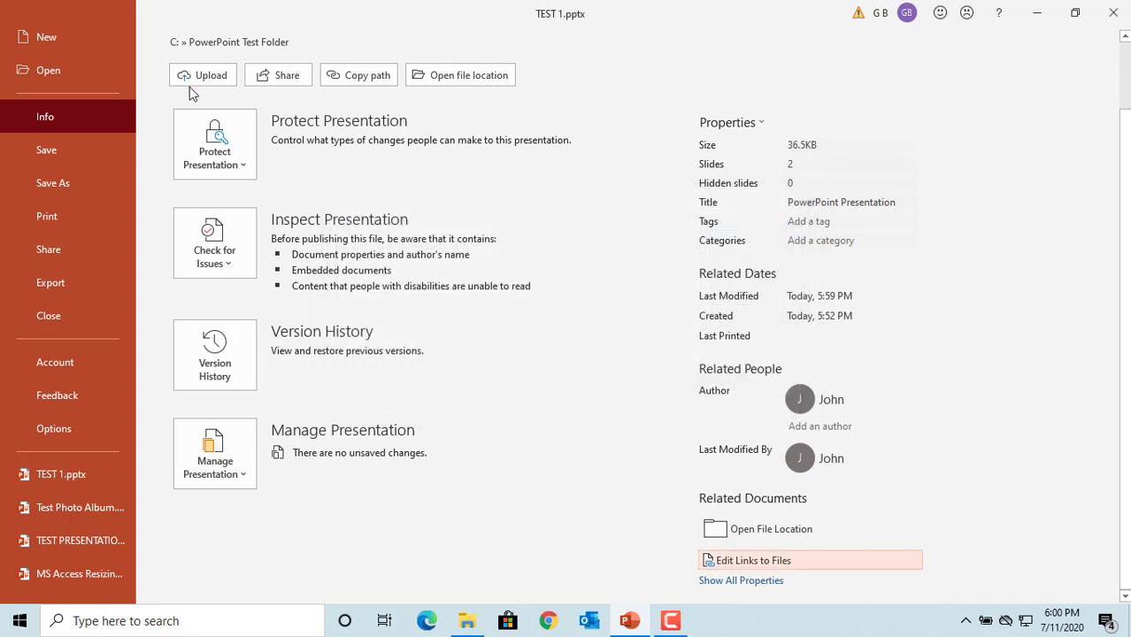
scroll(126, 81, "up", 2)
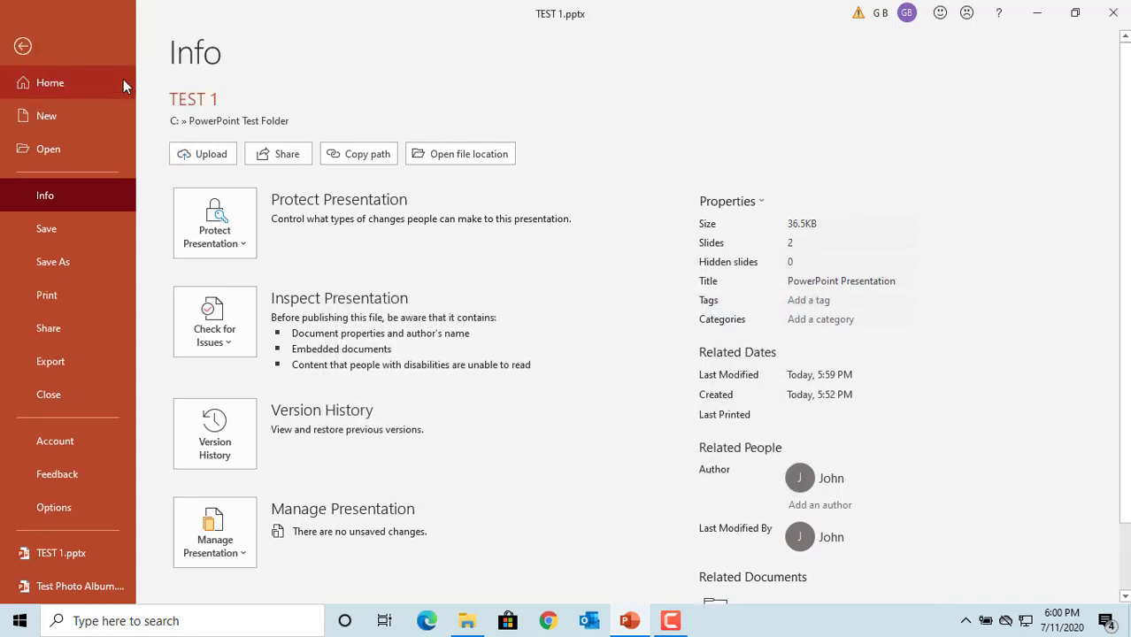
left_click(24, 47)
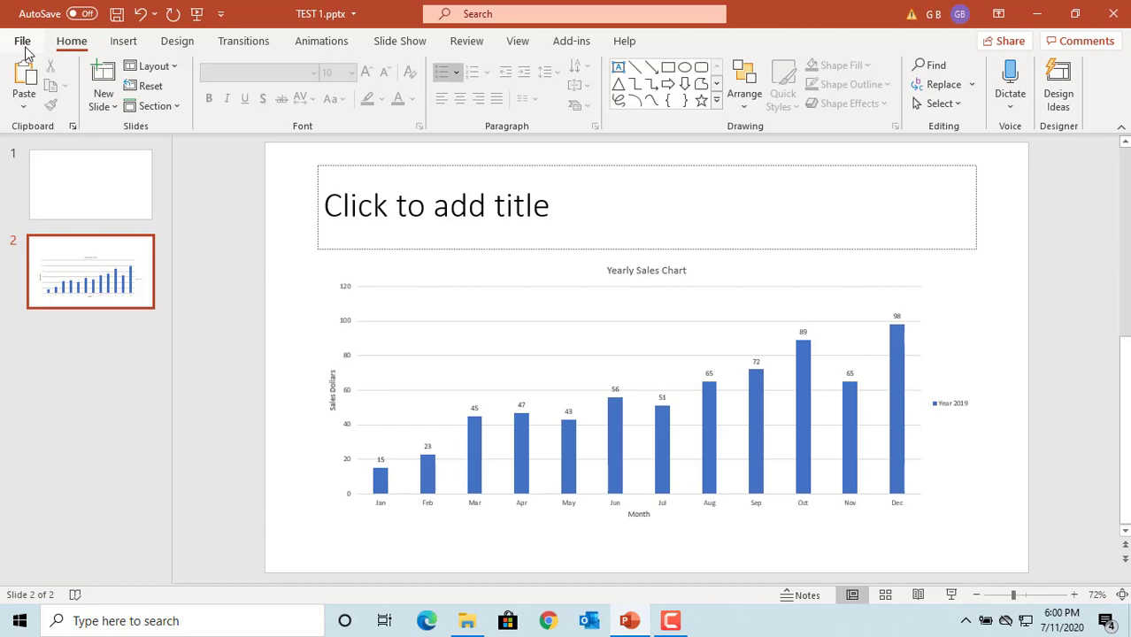
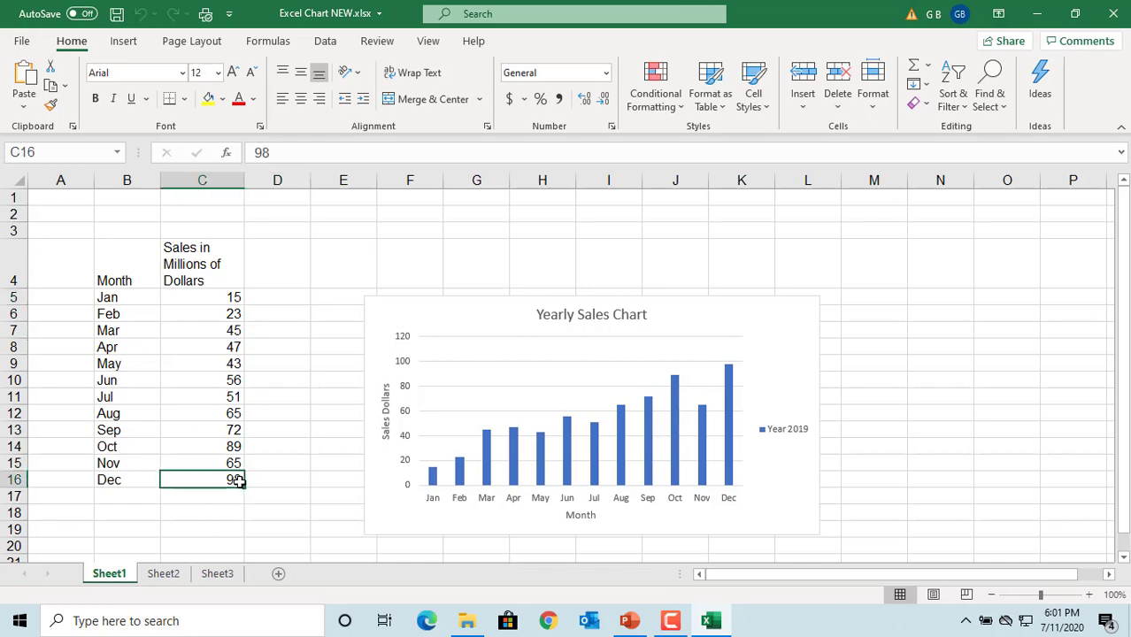
Set the Dec sales value in cell C16 of Excel Chart NEW.xlsx to 20, then save and close the workbook
type("20")
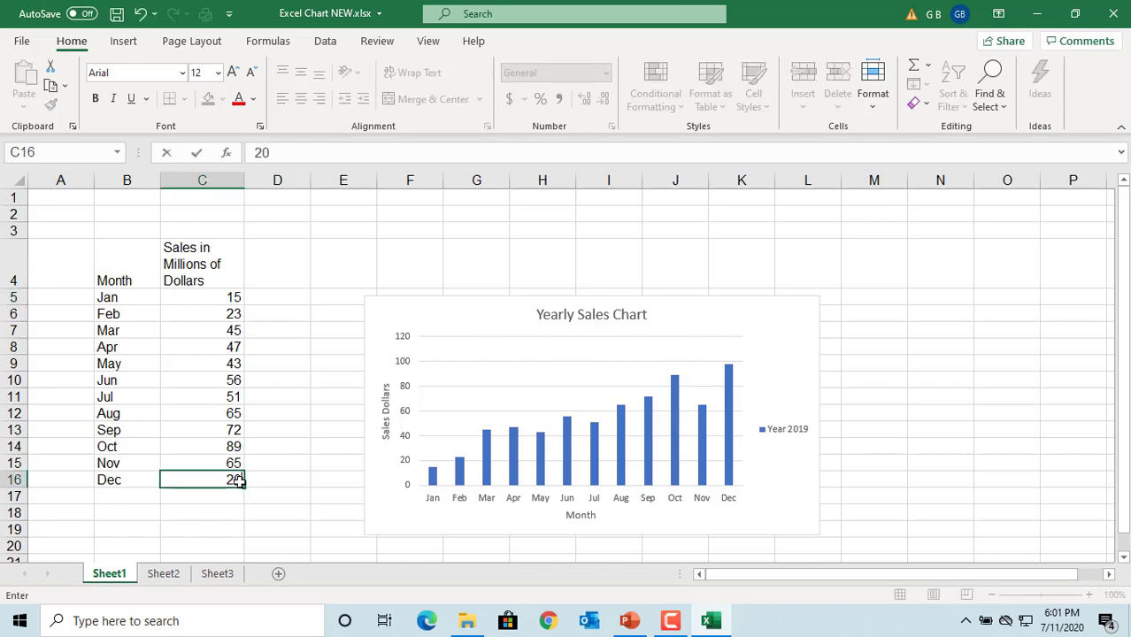
left_click(293, 480)
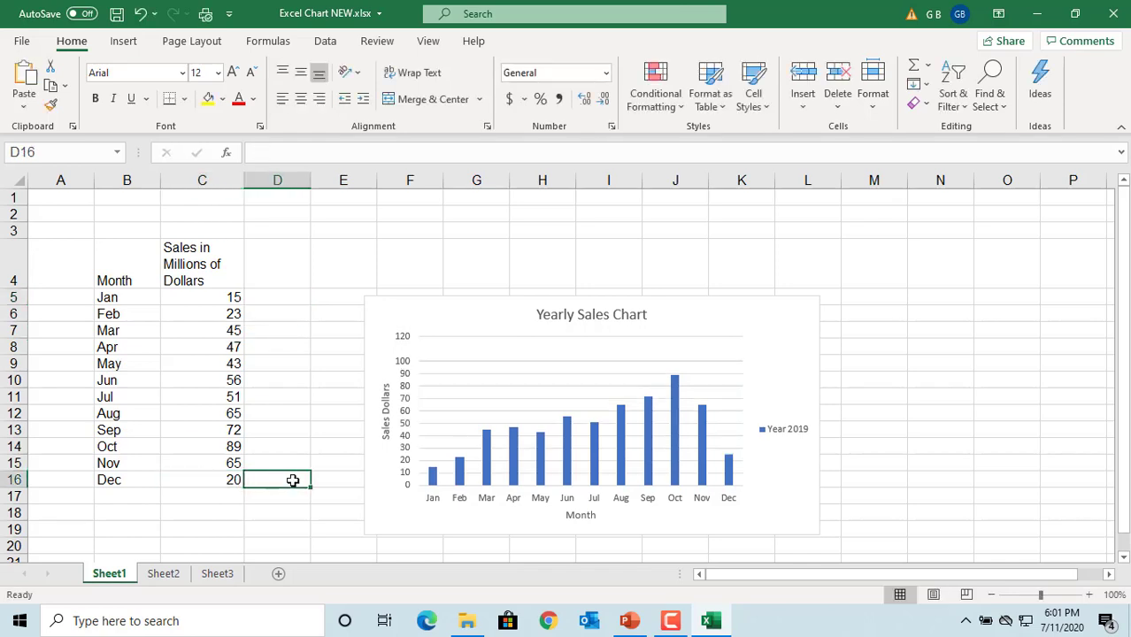
left_click(117, 16)
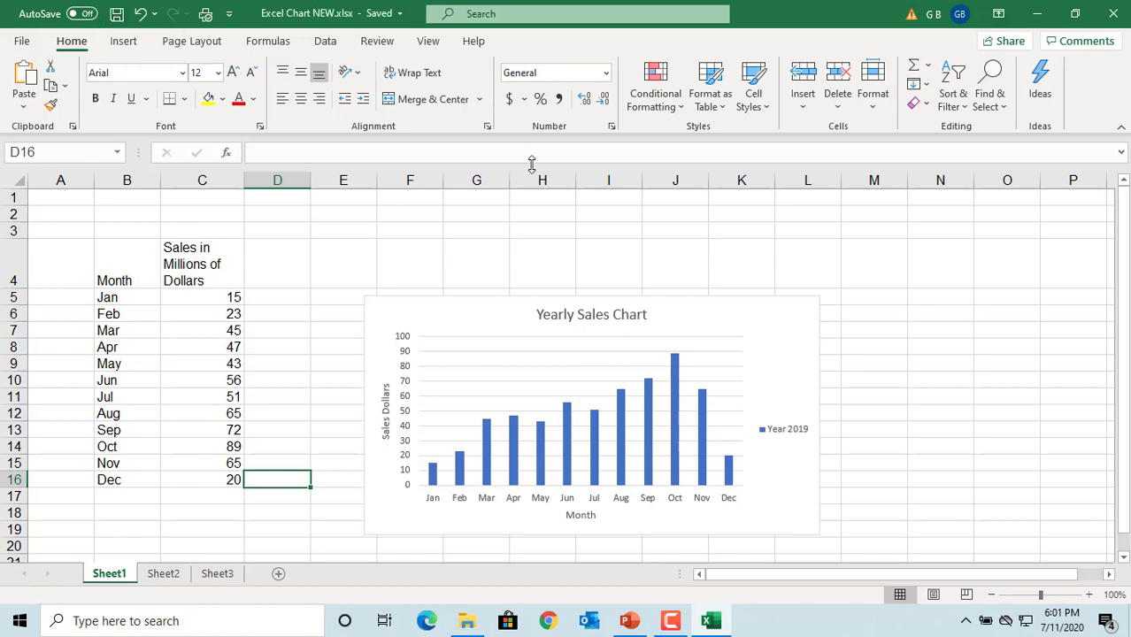
left_click(1113, 14)
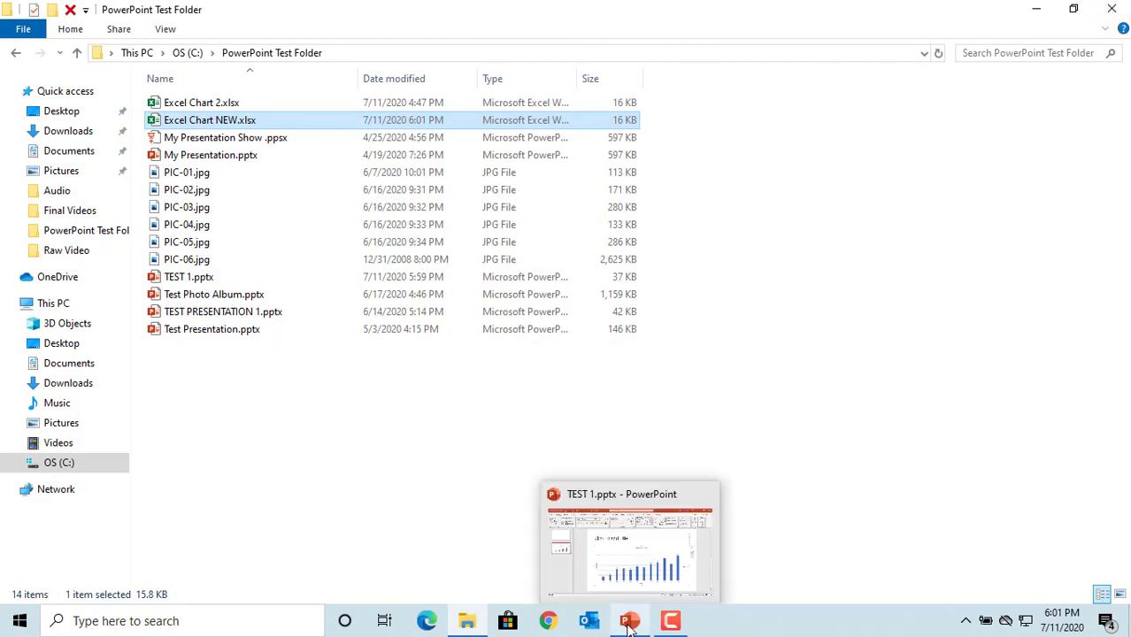
Switch to PowerPoint, manually update the link to Excel Chart NEW.xlsx, and return to the chart slide
left_click(630, 622)
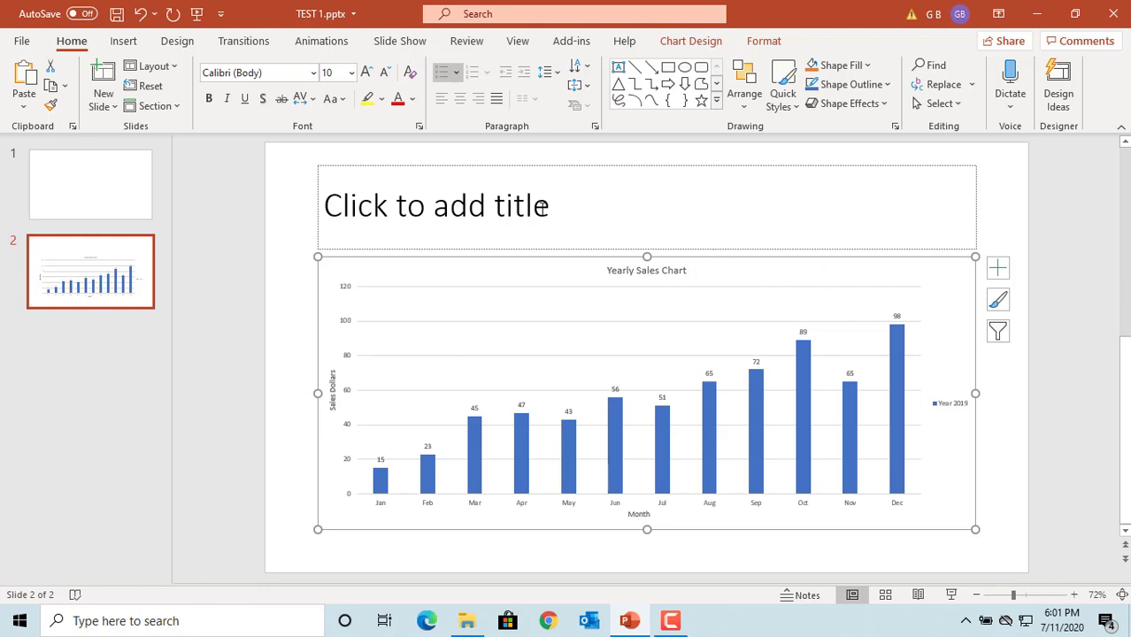
left_click(23, 41)
left_click(53, 198)
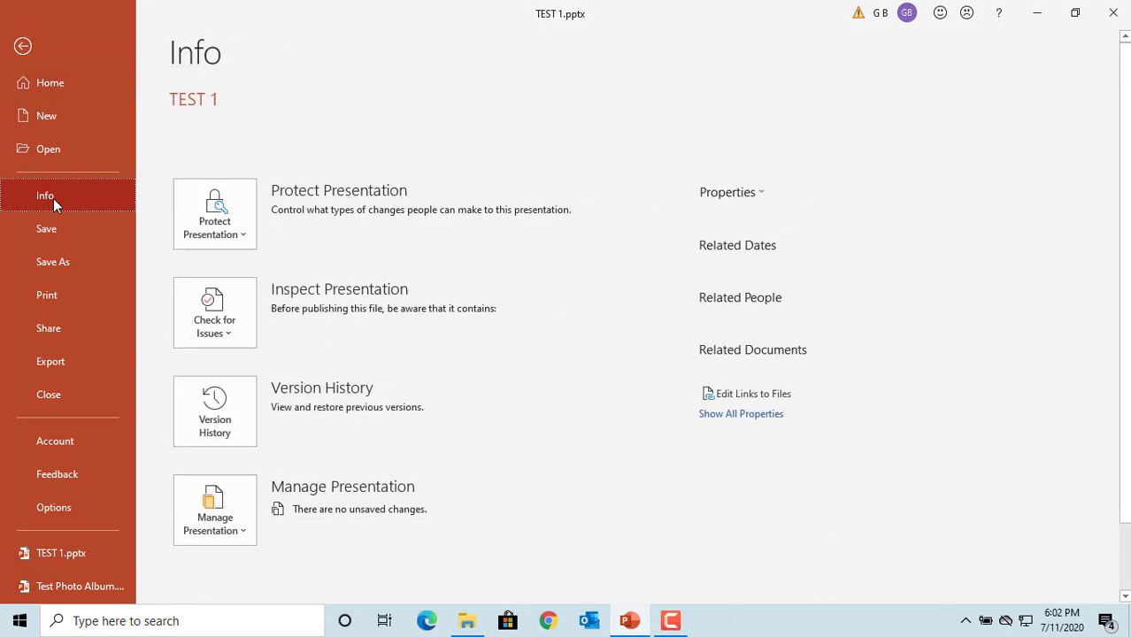
scroll(734, 512, "down", 2)
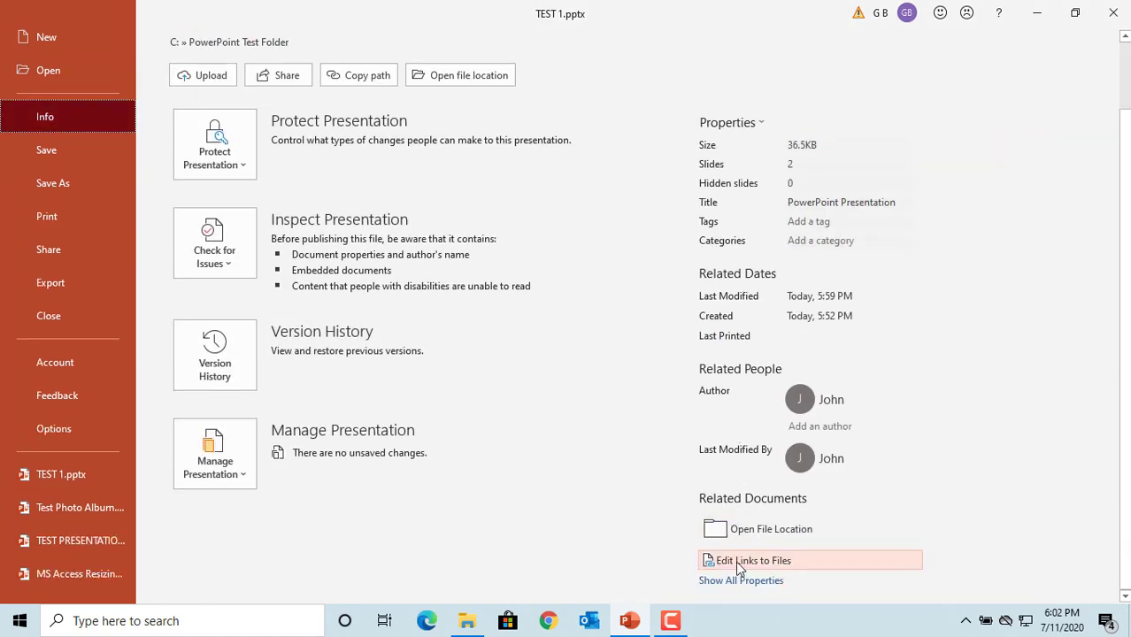
left_click(739, 564)
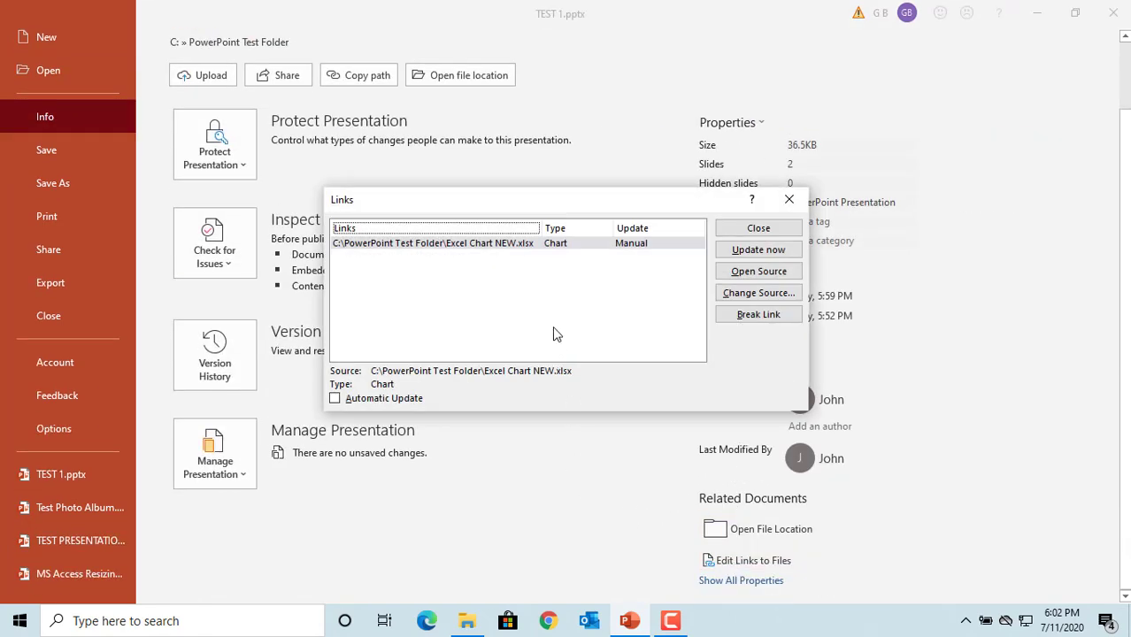
left_click(749, 251)
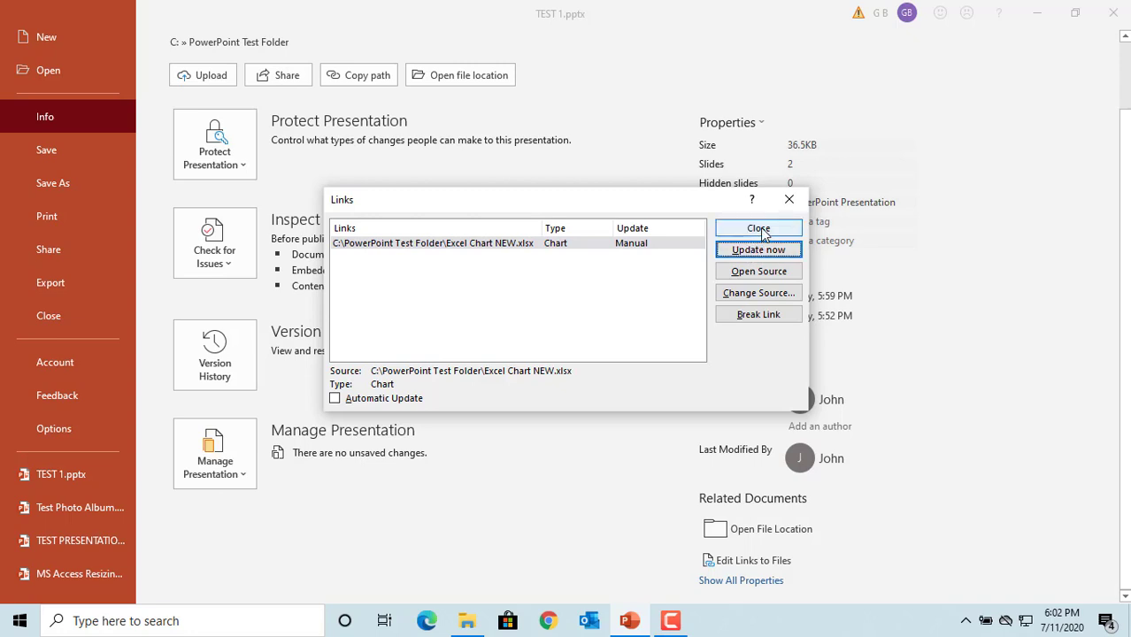
left_click(758, 229)
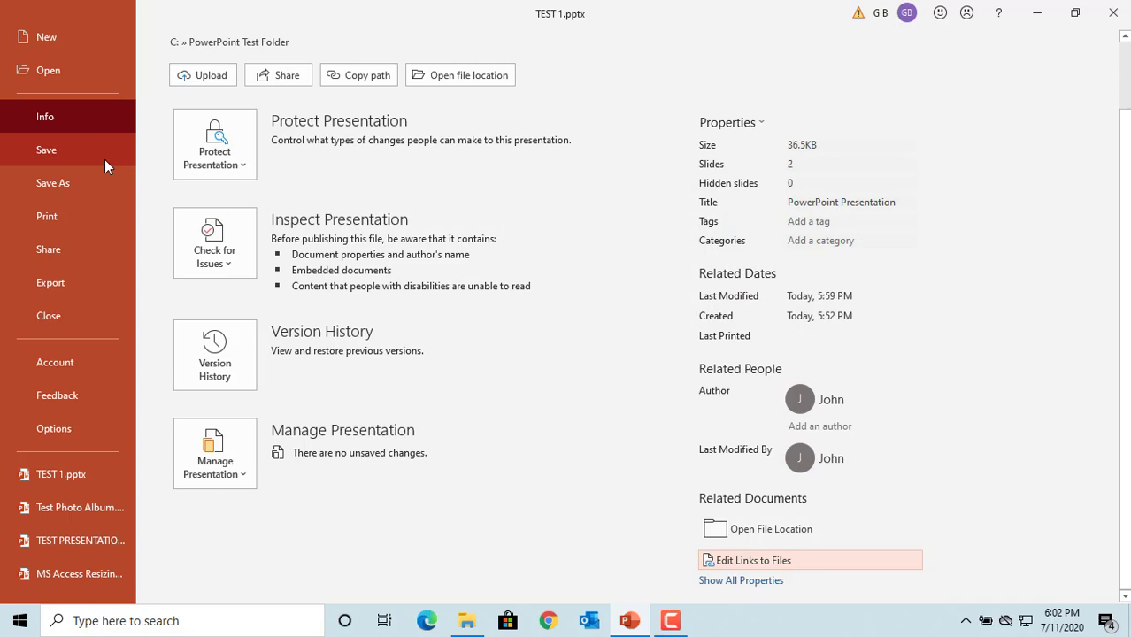
scroll(105, 159, "up", 2)
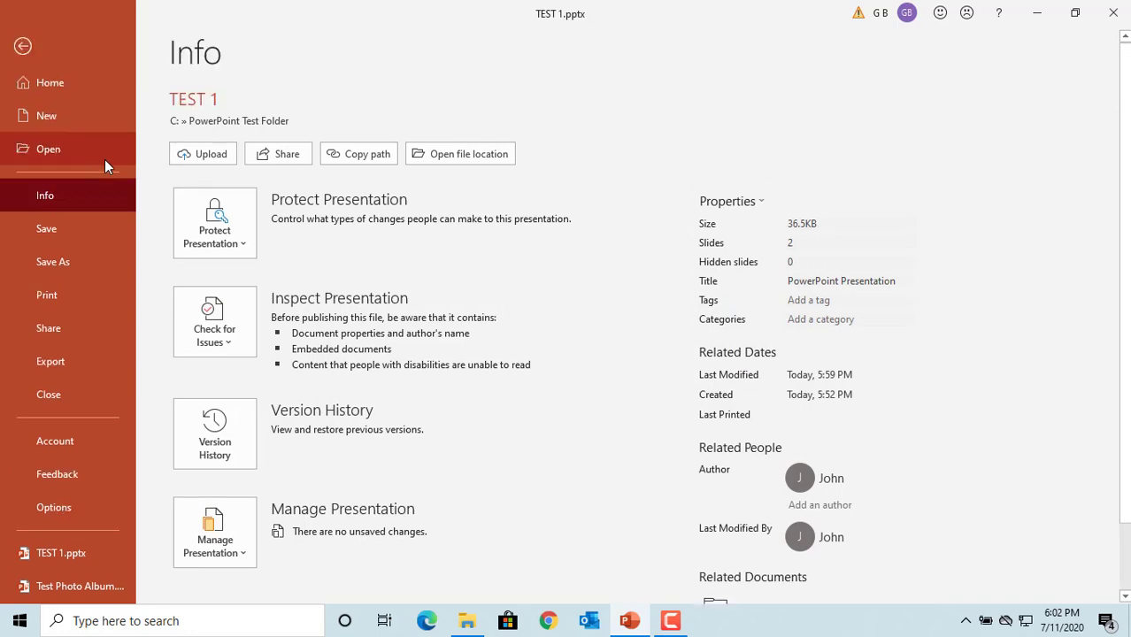
left_click(23, 48)
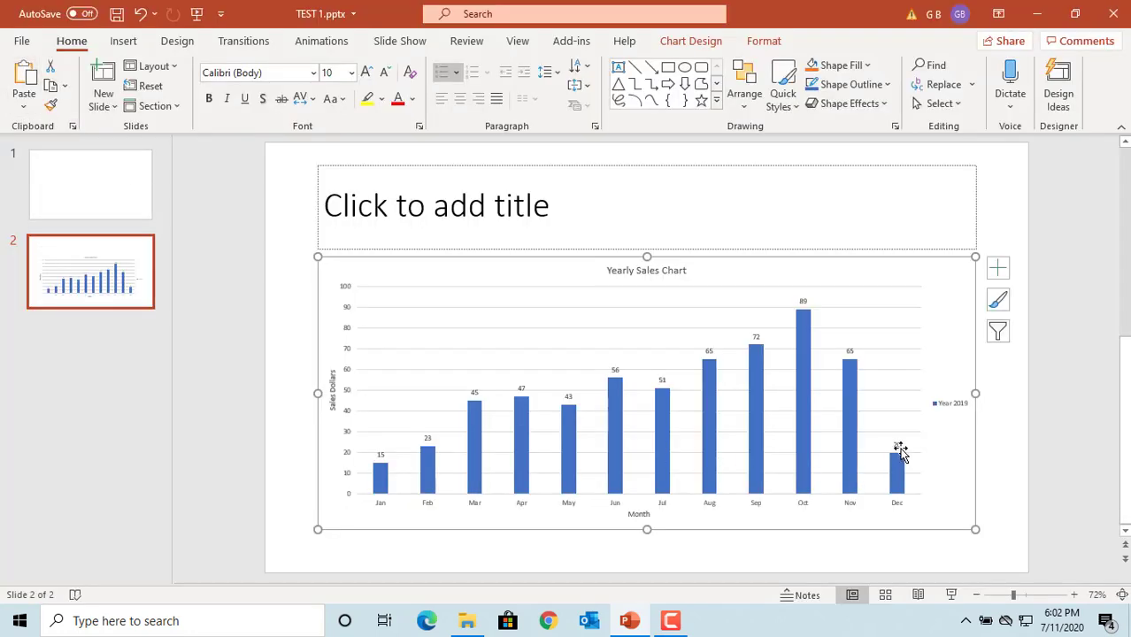
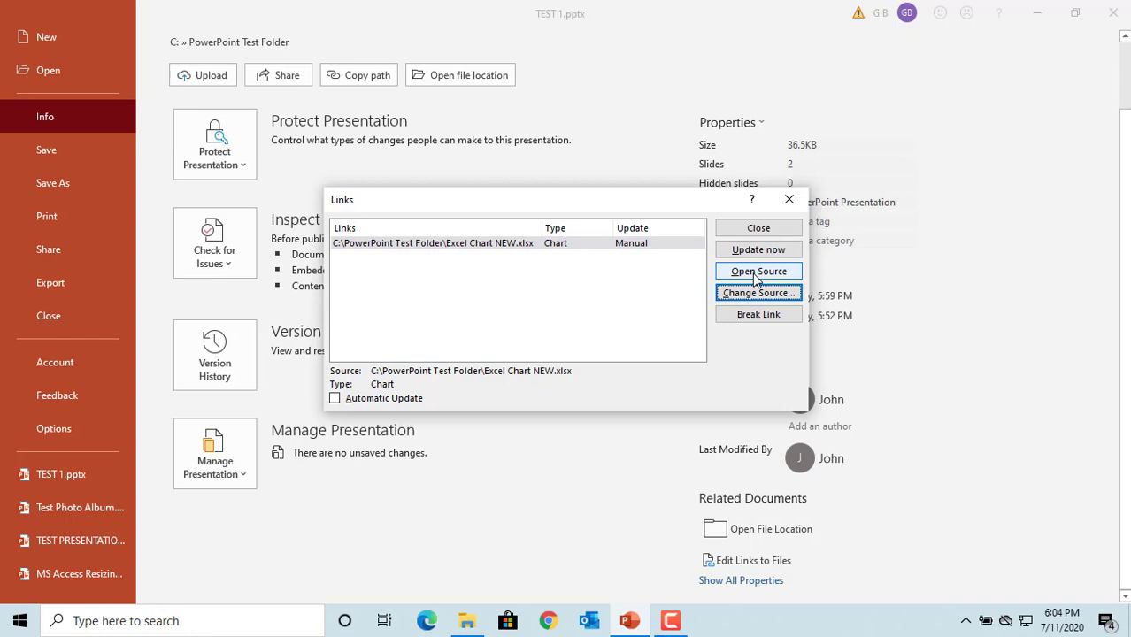
Open the chart link's source workbook in Excel, close it, and reopen the presentation's file links
left_click(756, 272)
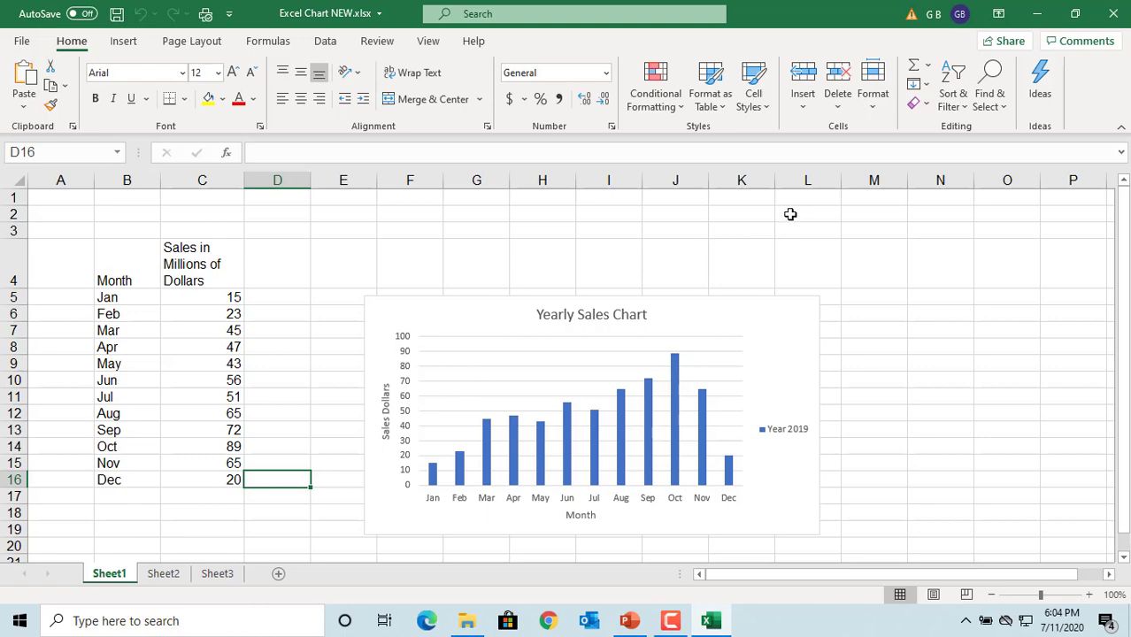
left_click(1114, 18)
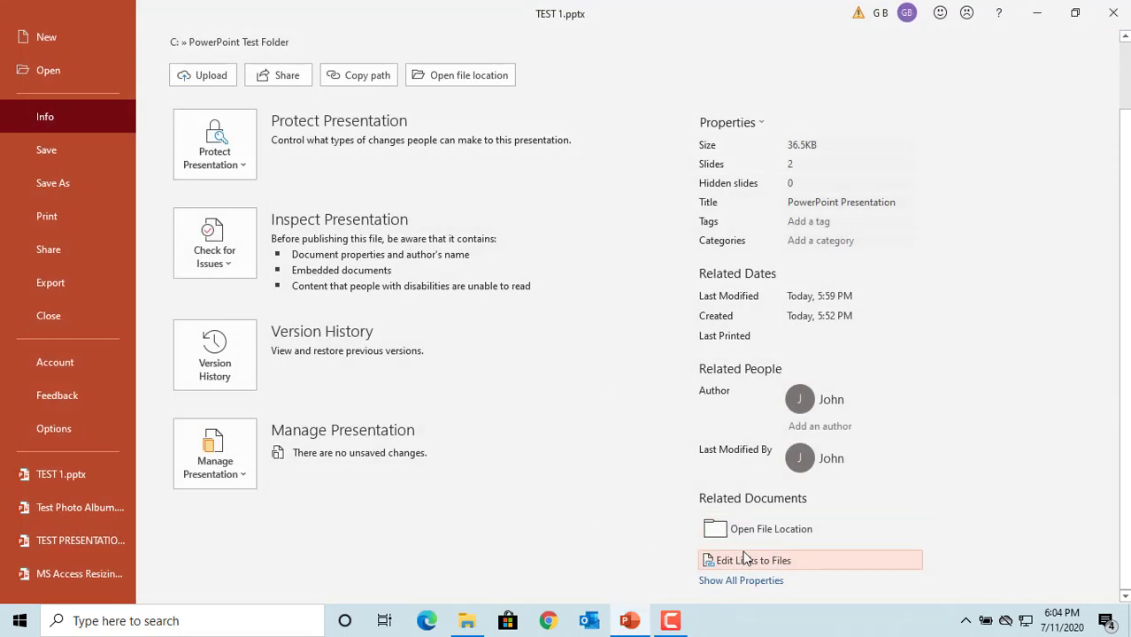
left_click(741, 563)
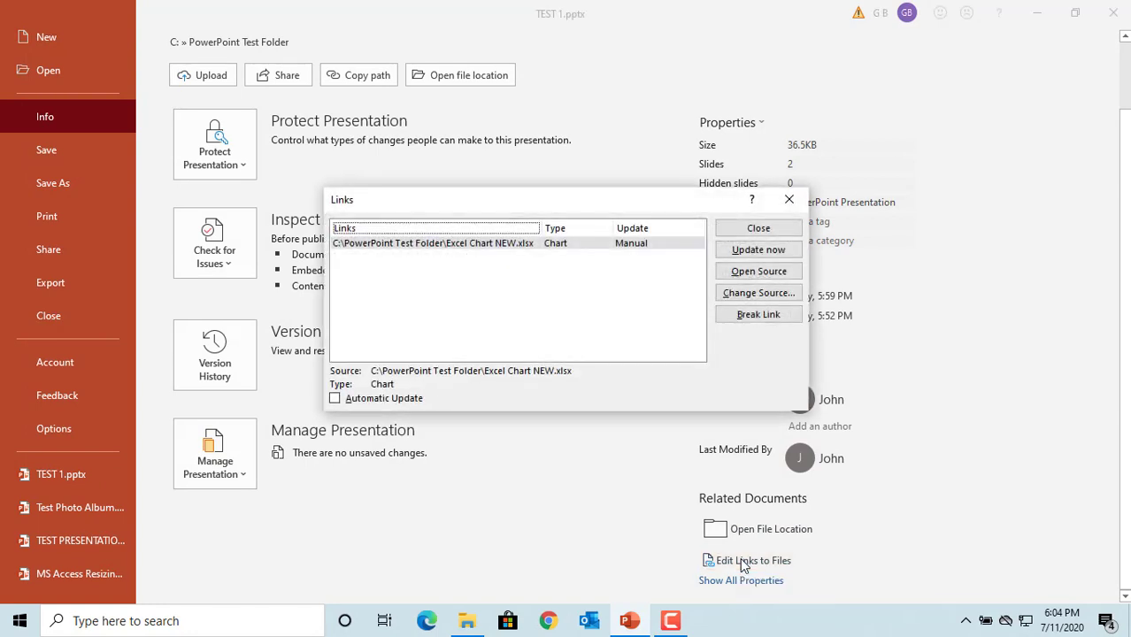
Set the chart link to Excel Chart NEW.xlsx to update automatically and return to the slide
left_click(335, 400)
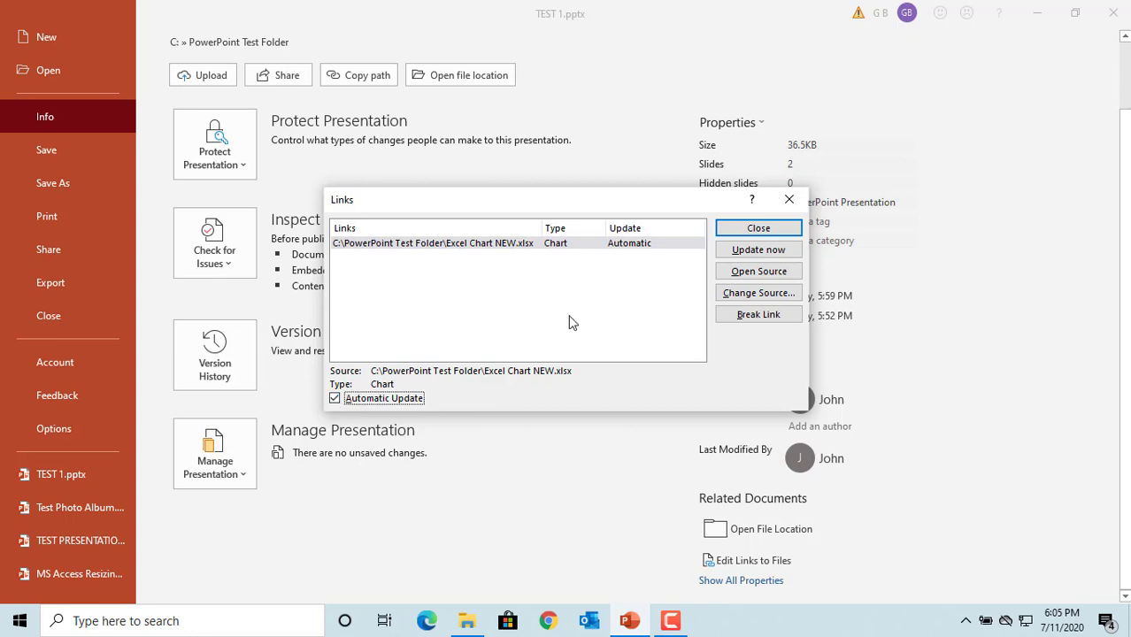
left_click(759, 228)
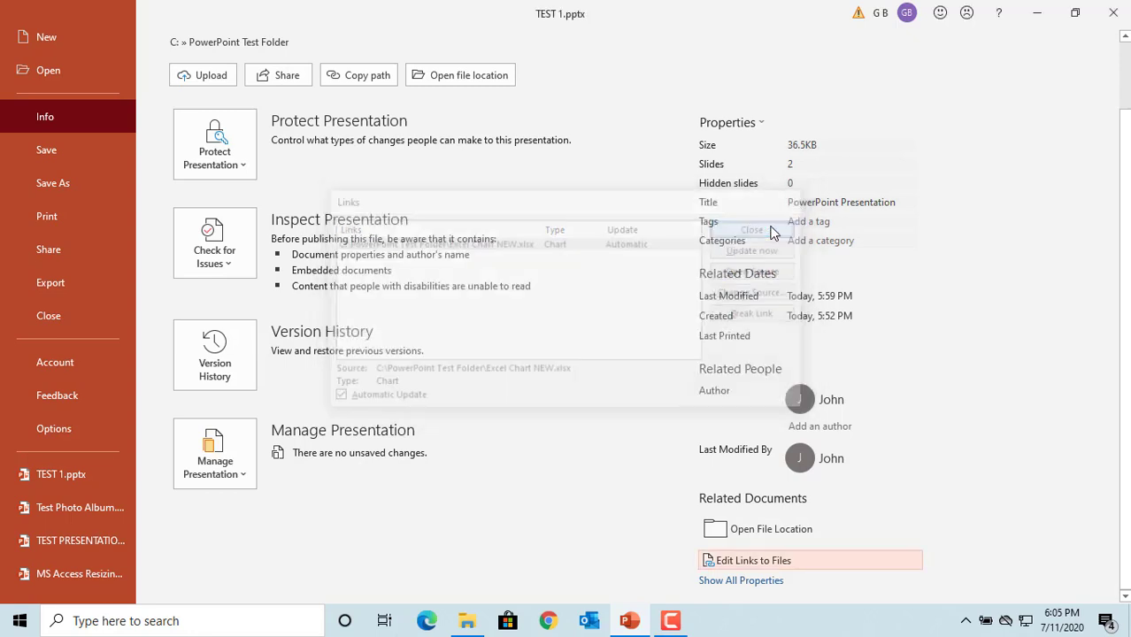
scroll(82, 94, "up", 2)
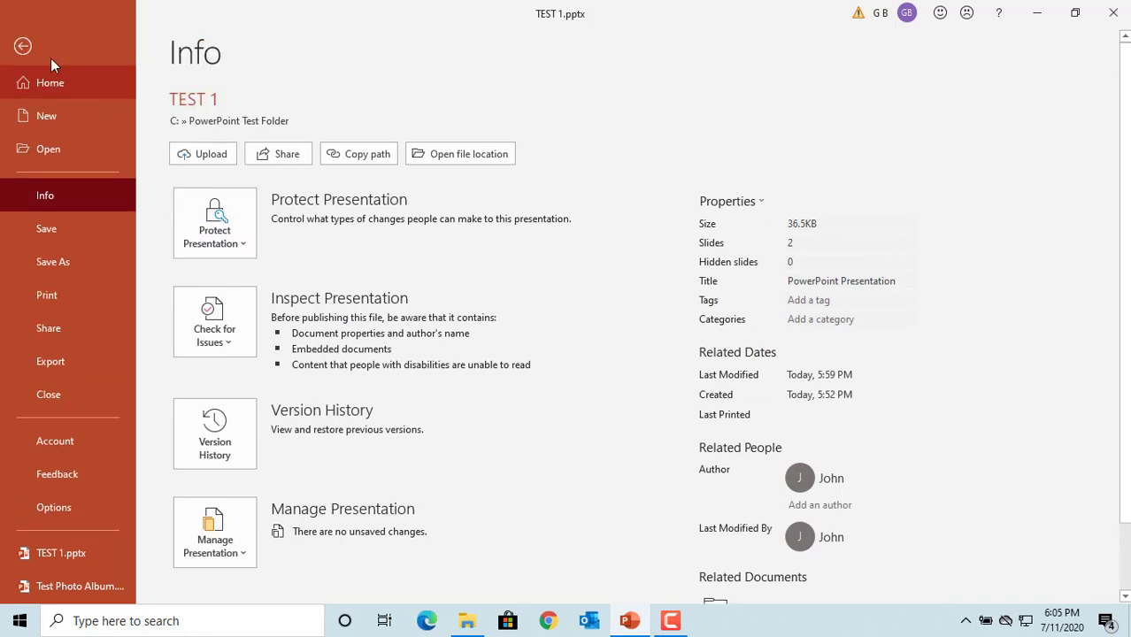
left_click(23, 46)
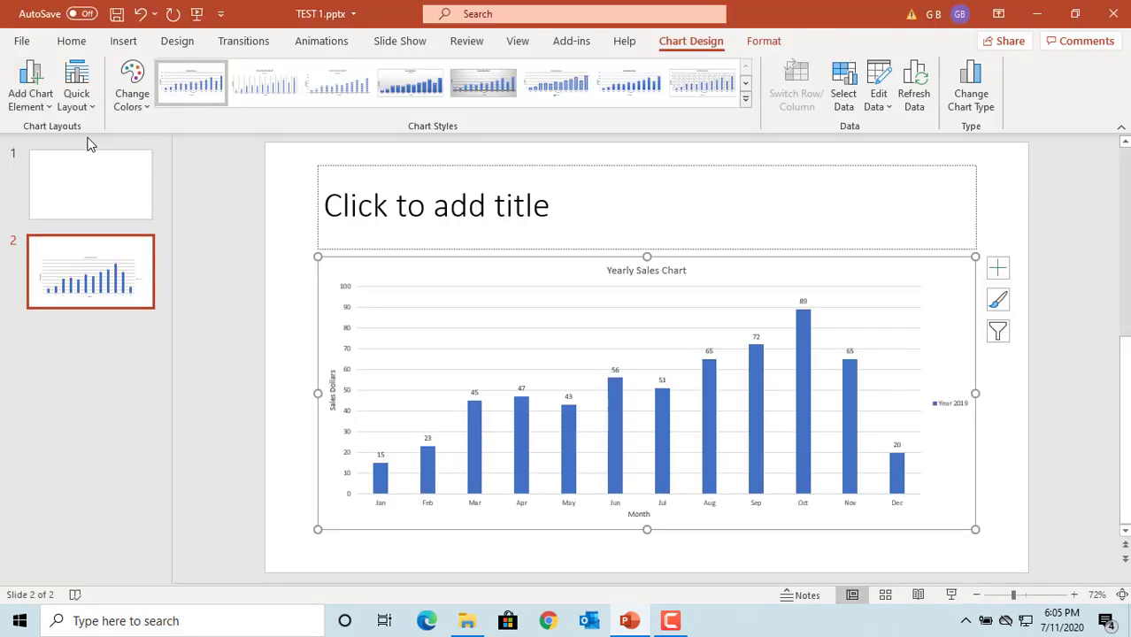
Add a new slide with the Title and Content layout after slide 2
left_click(76, 43)
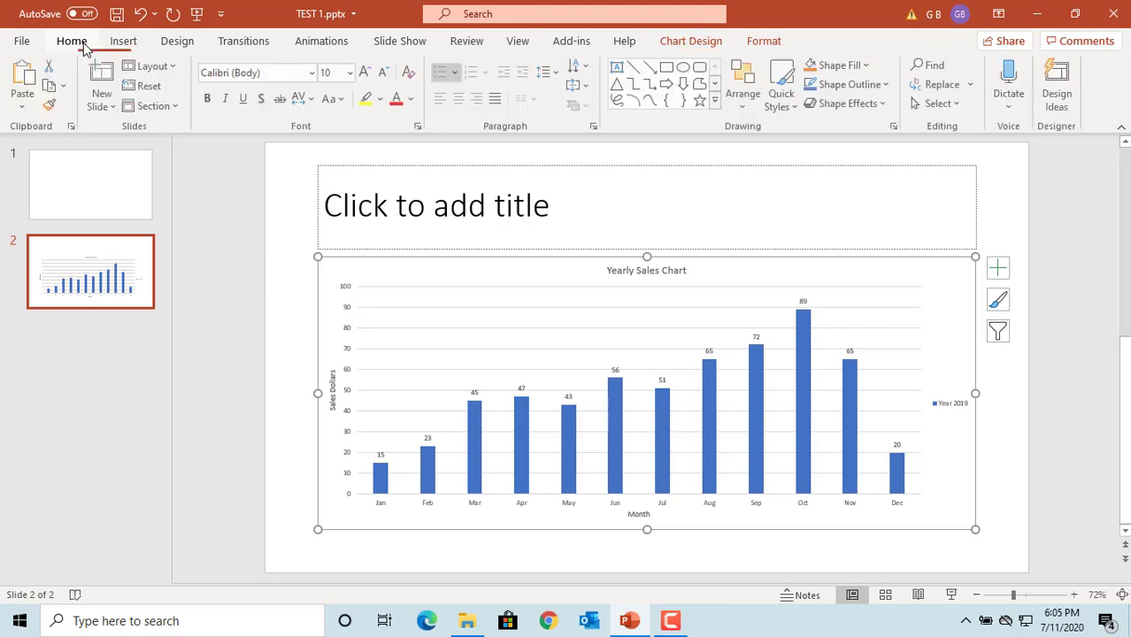
left_click(111, 106)
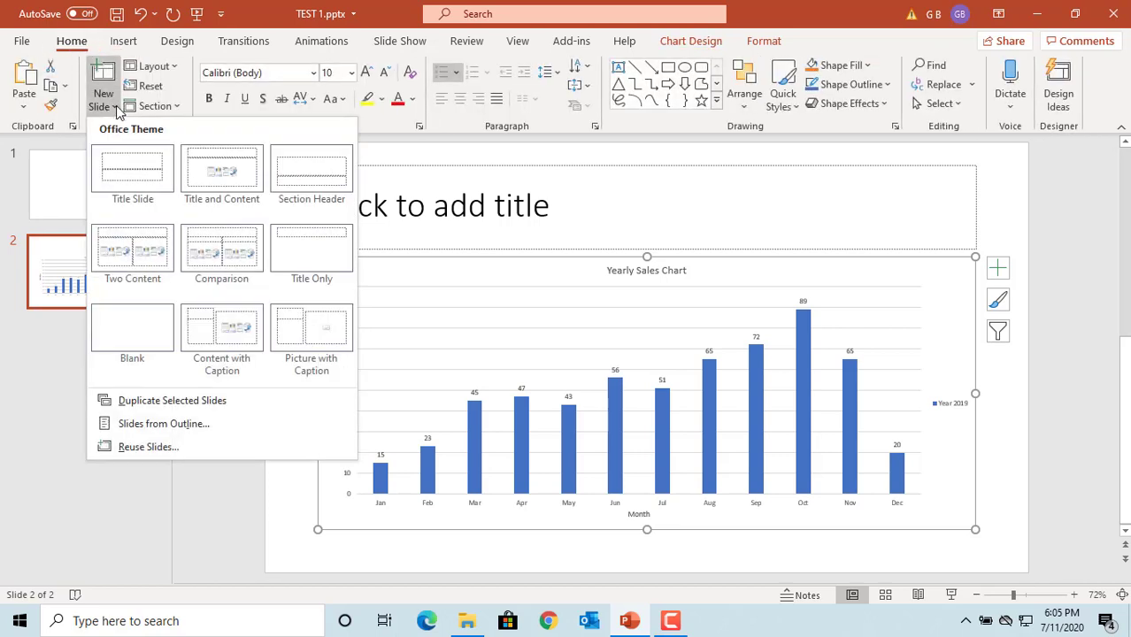
left_click(215, 176)
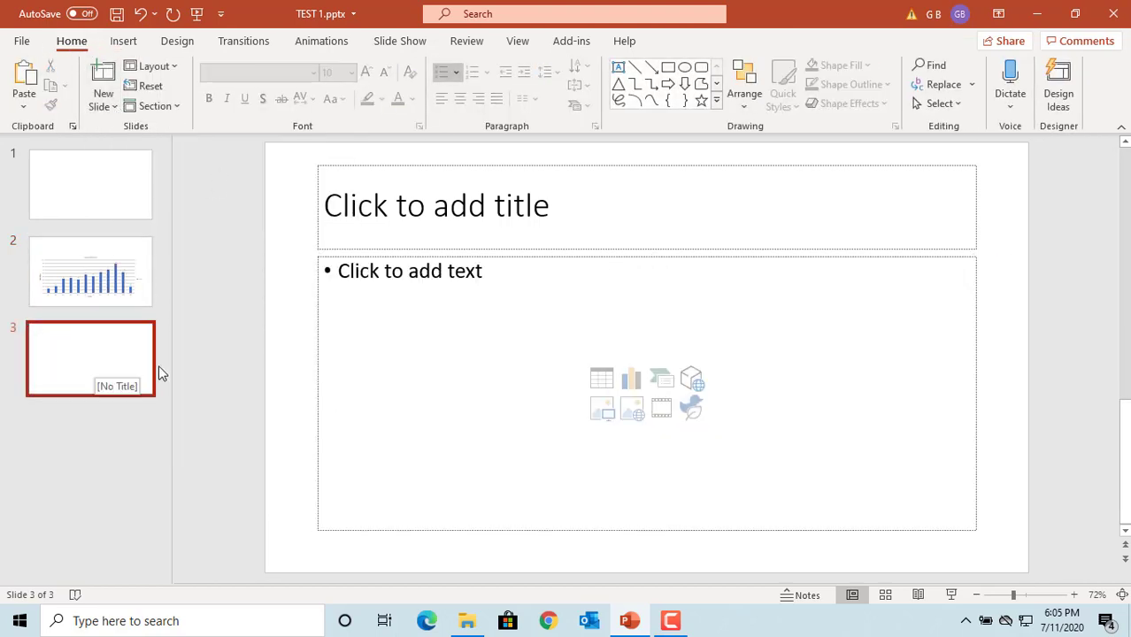
Switch to File Explorer, open Excel Chart 2.xlsx from PowerPoint Test Folder, and copy its Yearly Sales Chart
left_click(468, 624)
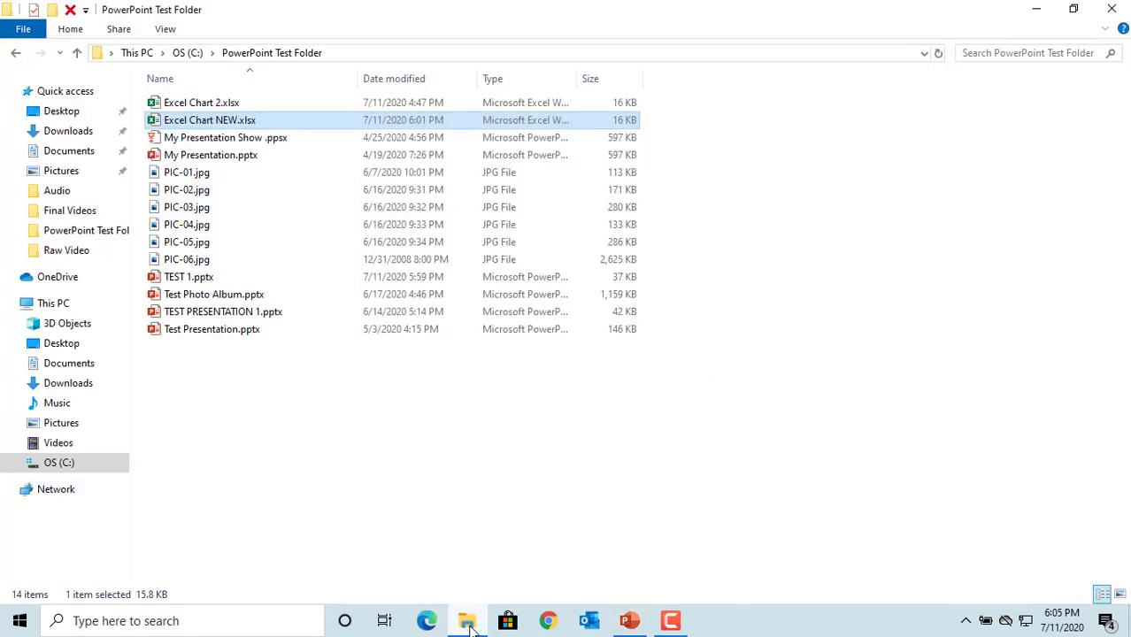
left_click(217, 104)
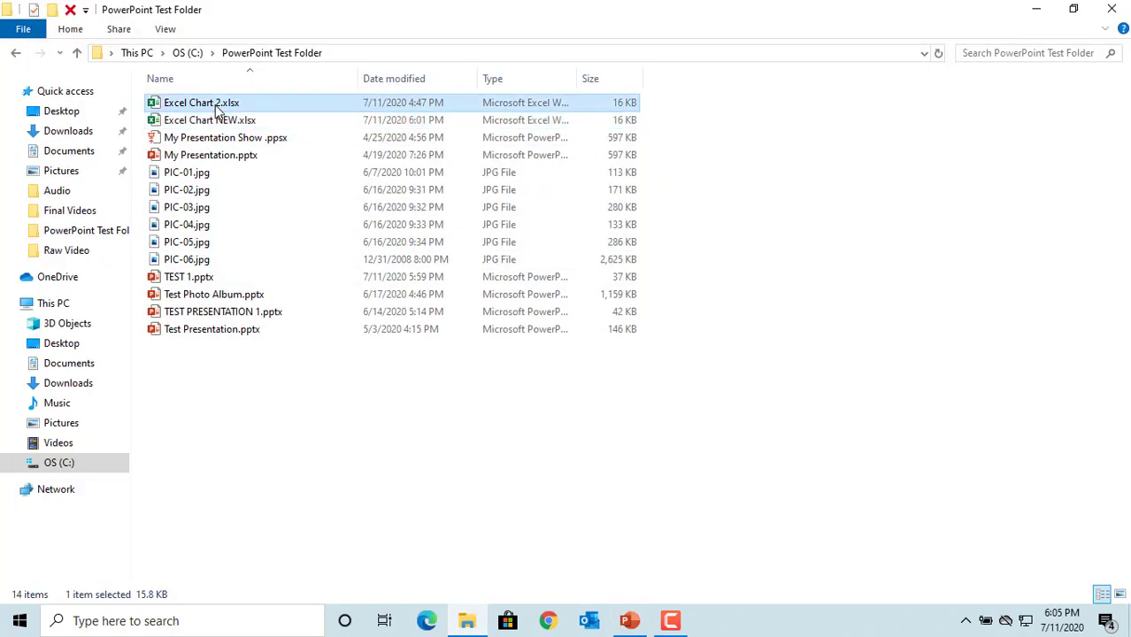
double_click(216, 104)
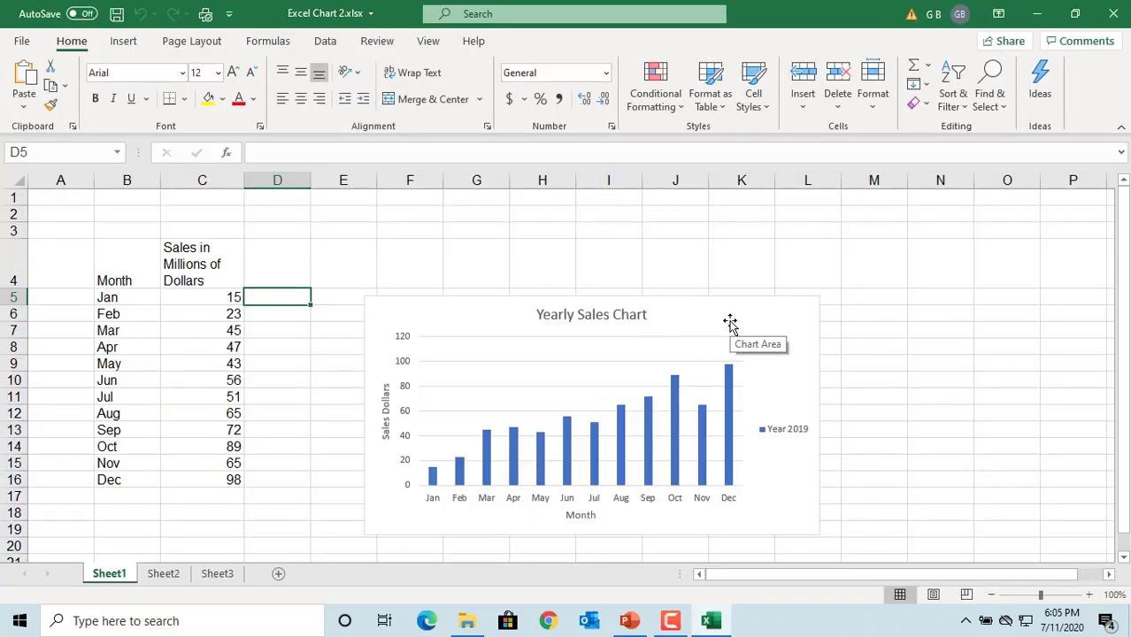
left_click(730, 322)
right_click(729, 323)
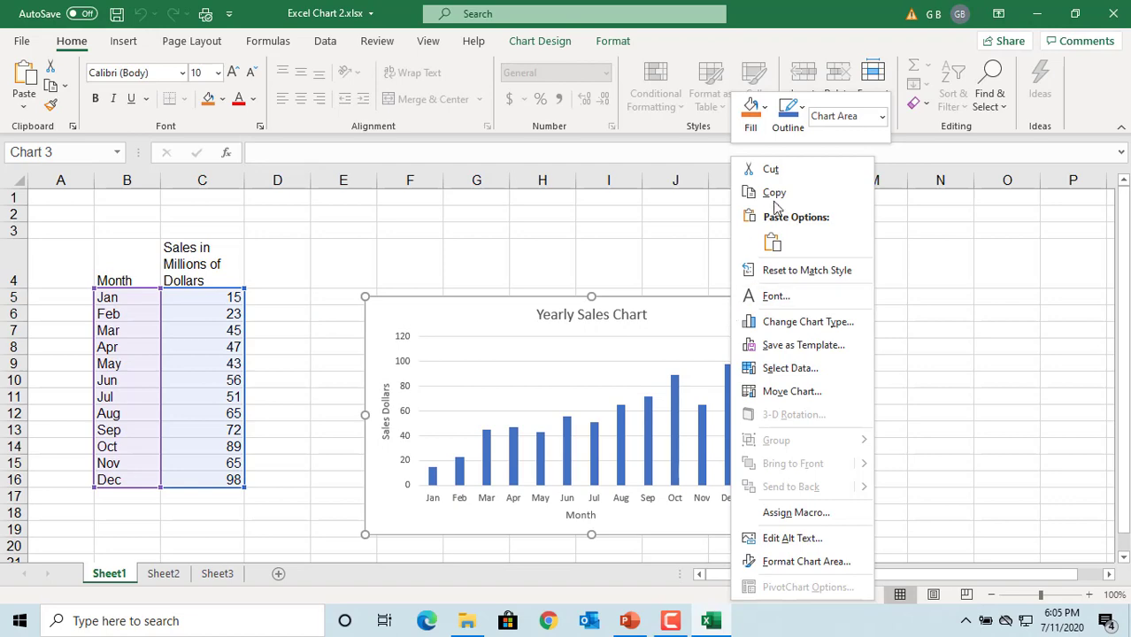
left_click(774, 195)
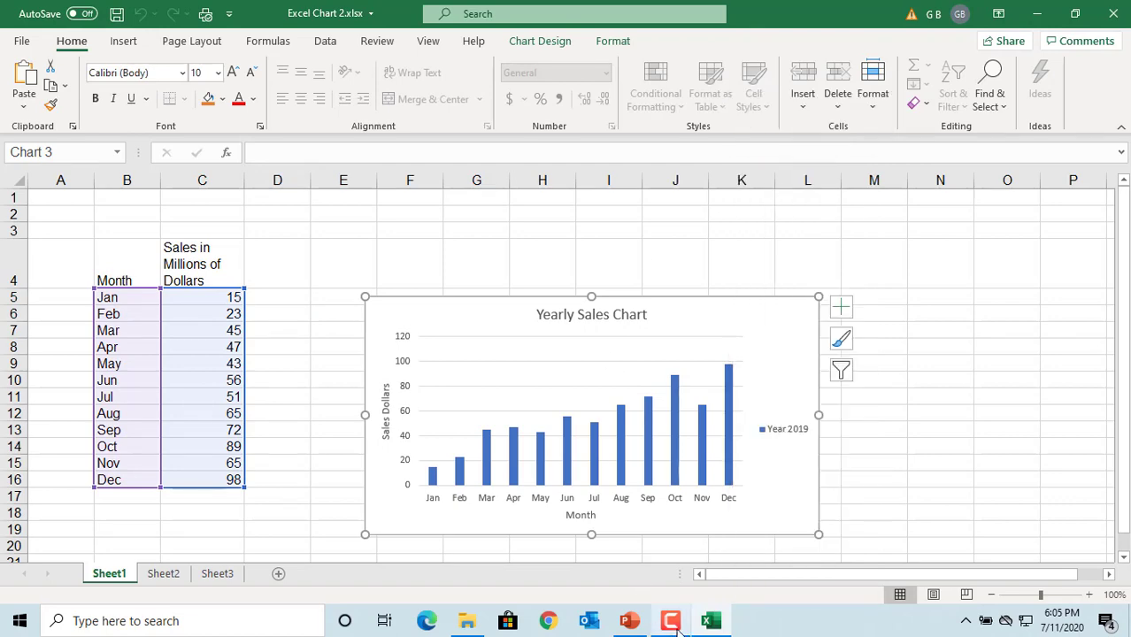
Switch to PowerPoint, paste the chart into slide 3's content placeholder as linked data with the destination theme, and save the presentation
left_click(626, 623)
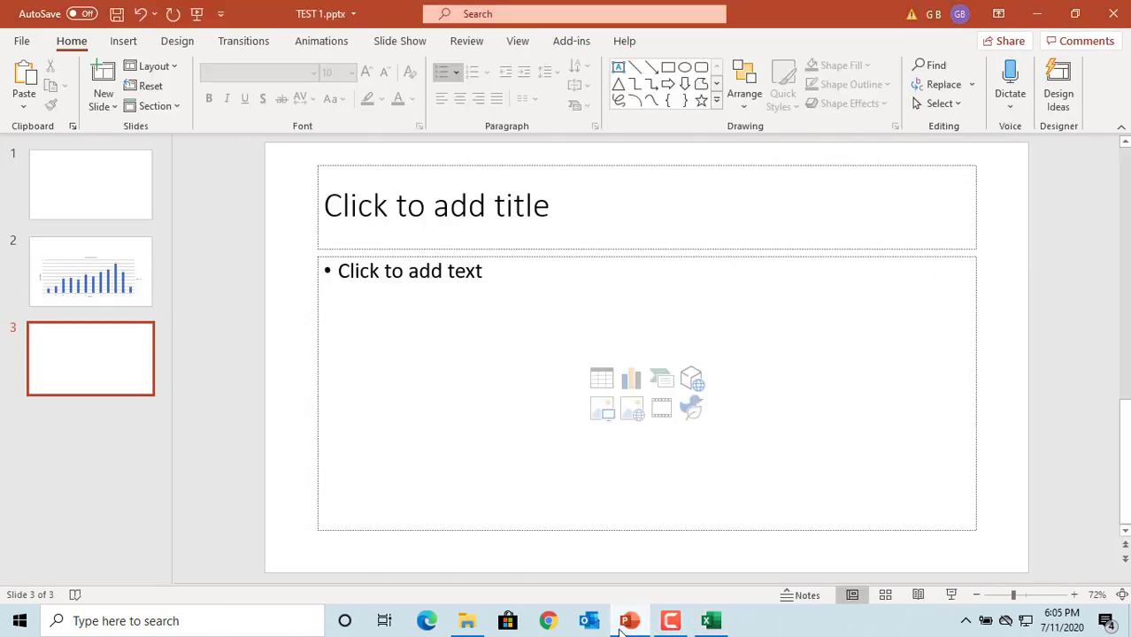
left_click(439, 288)
right_click(440, 288)
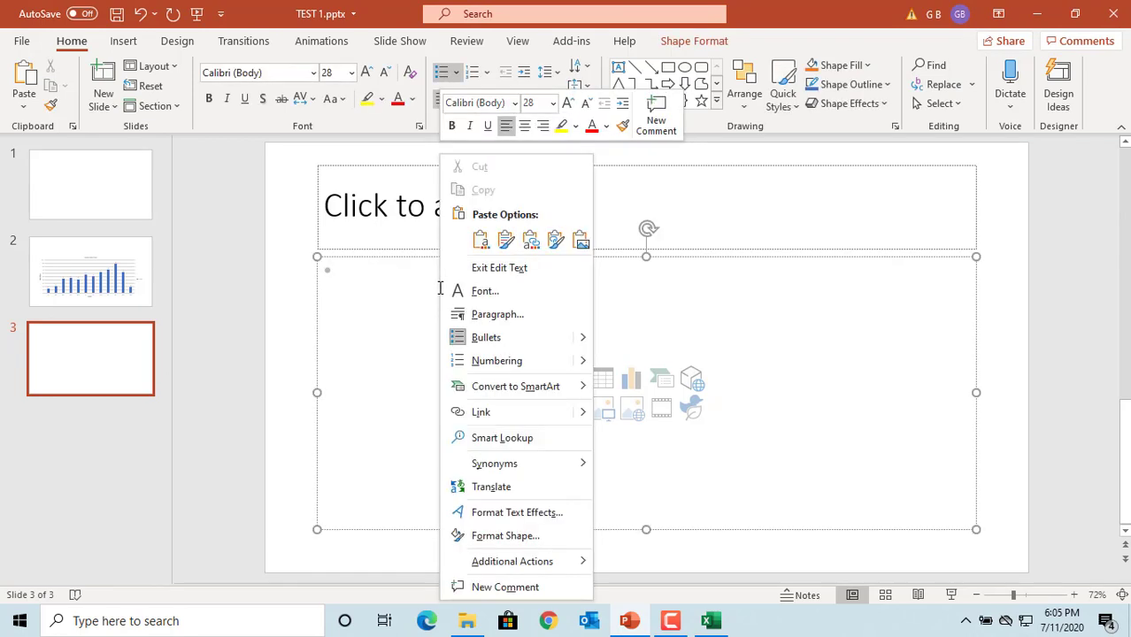
left_click(533, 240)
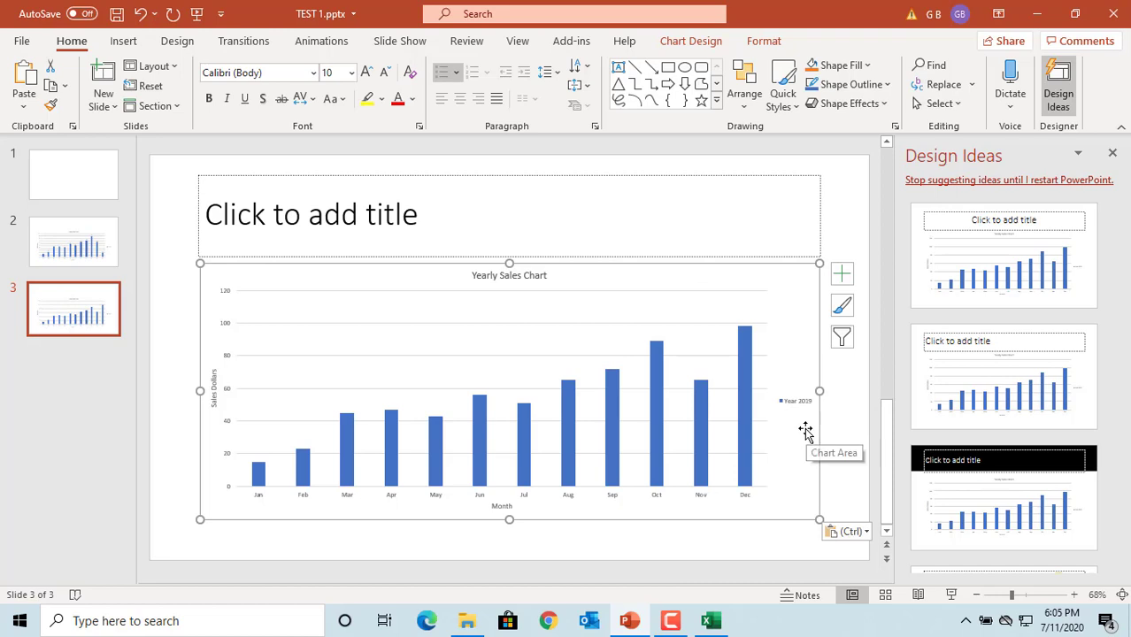
left_click(117, 16)
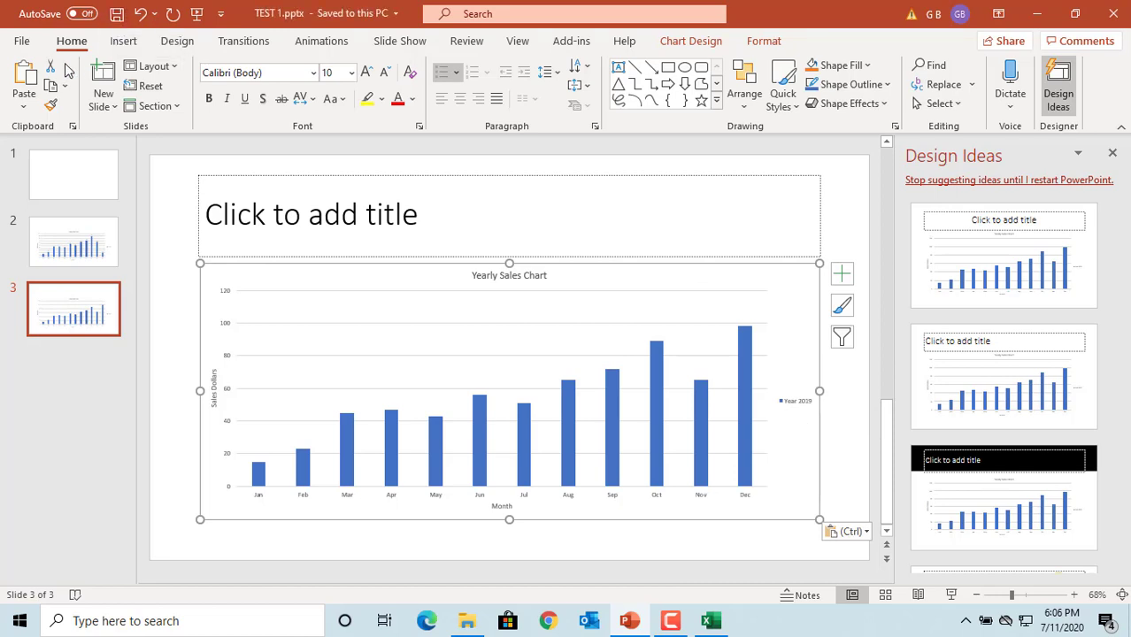
Set the presentation's link to Excel Chart 2.xlsx to update automatically and save the presentation
left_click(23, 42)
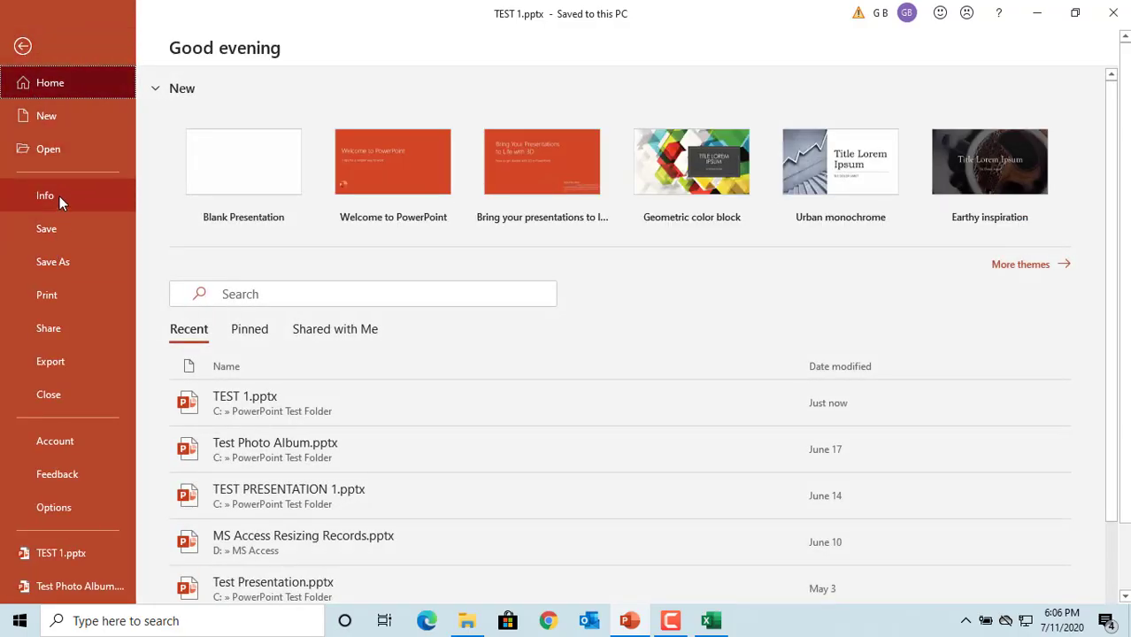
left_click(59, 199)
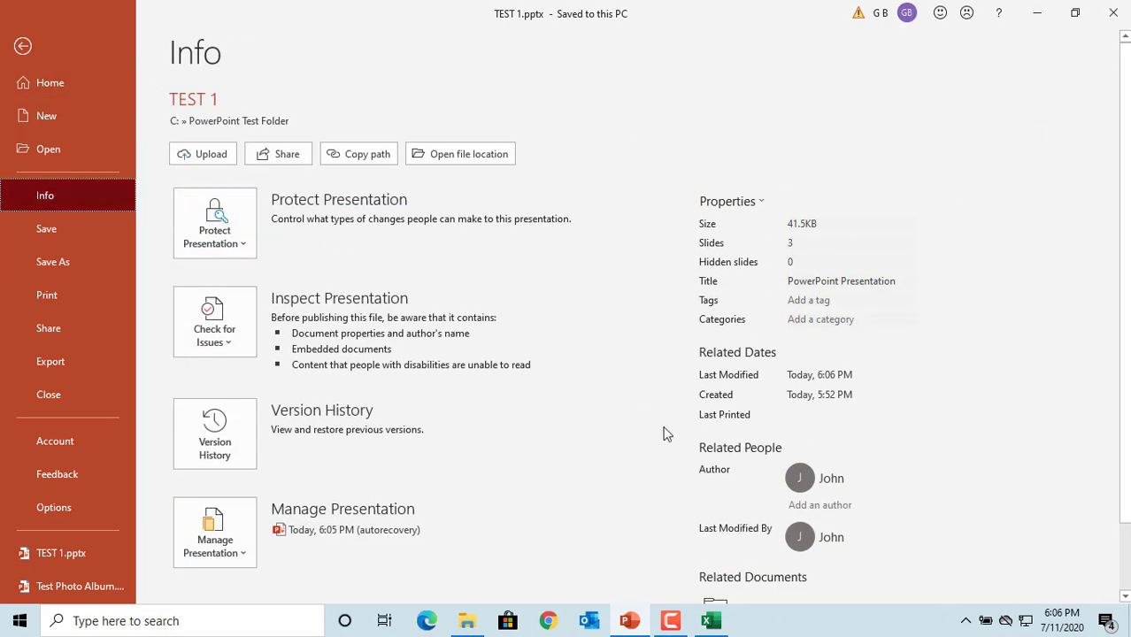
scroll(666, 434, "down", 2)
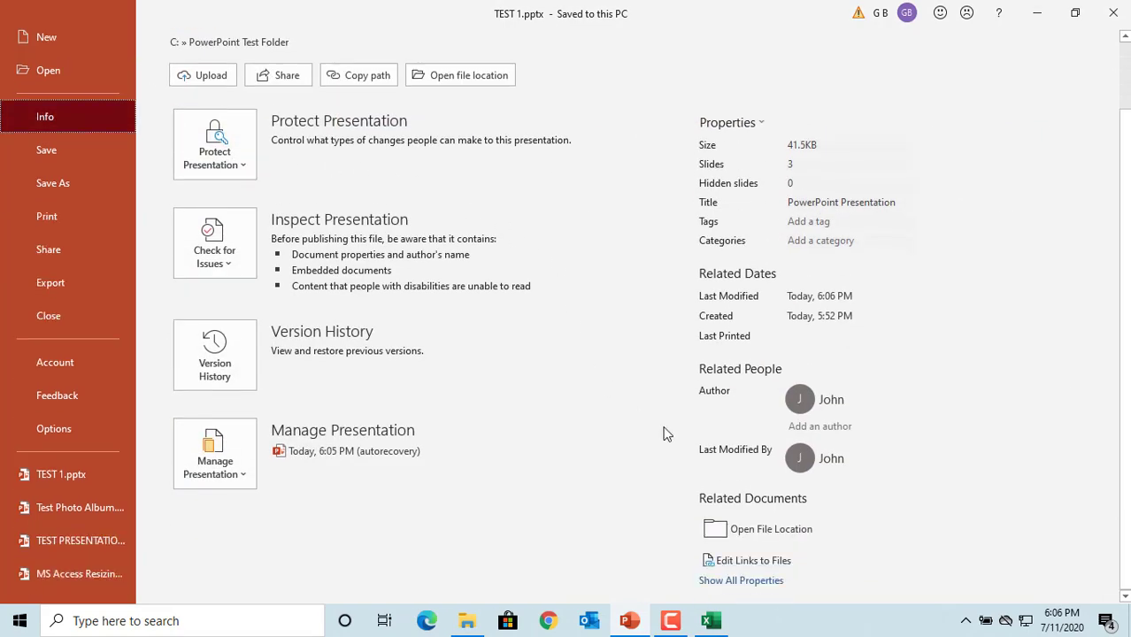
left_click(750, 563)
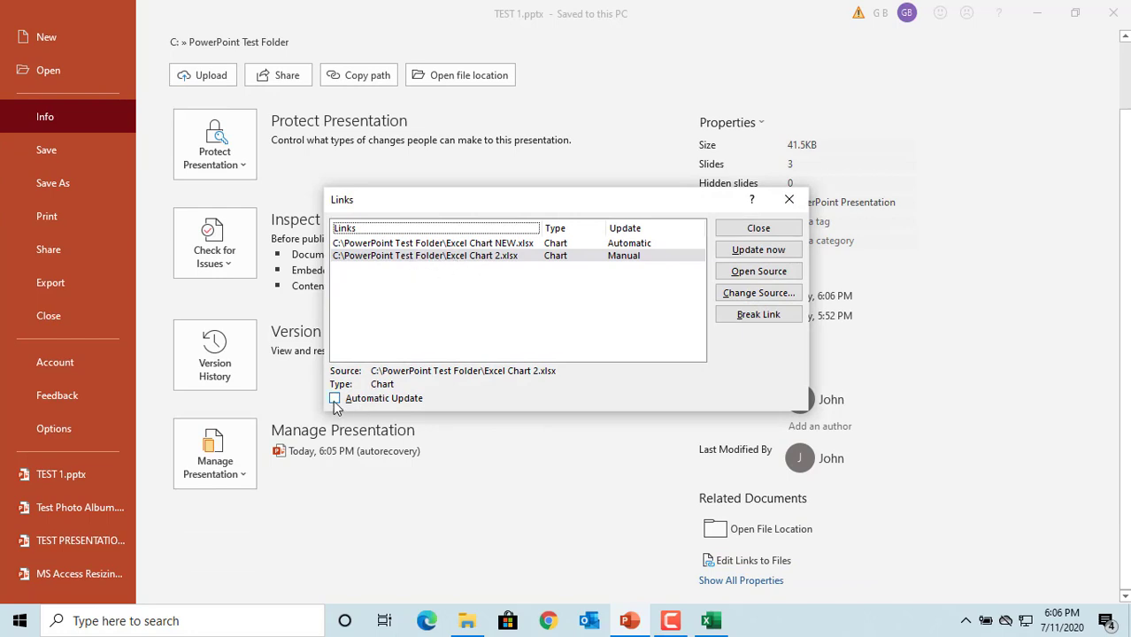
left_click(427, 247)
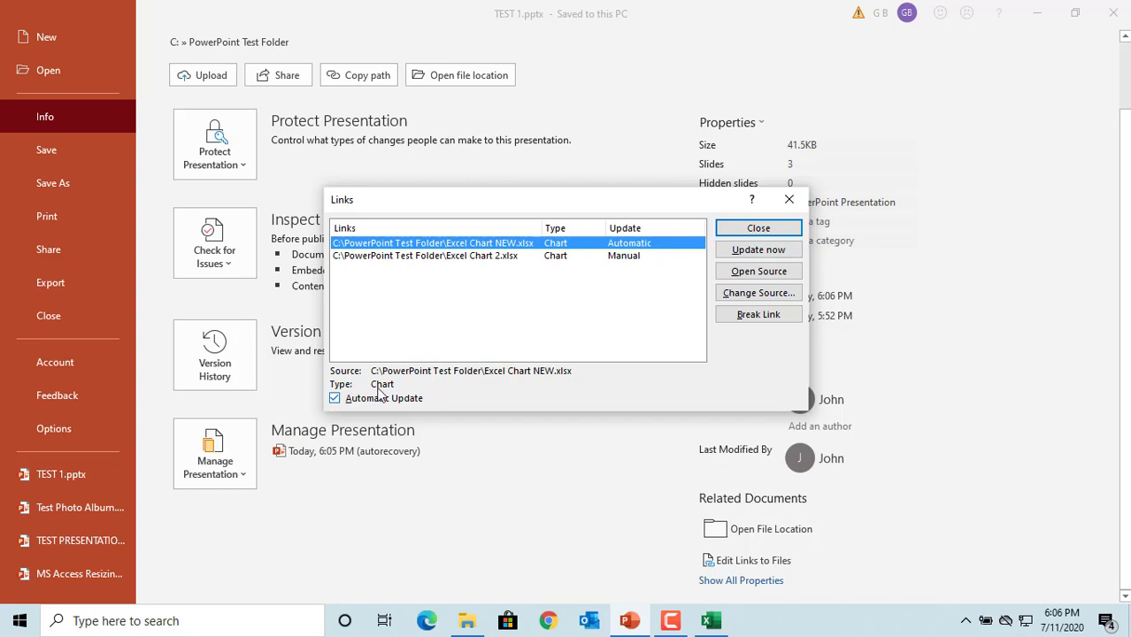
left_click(469, 265)
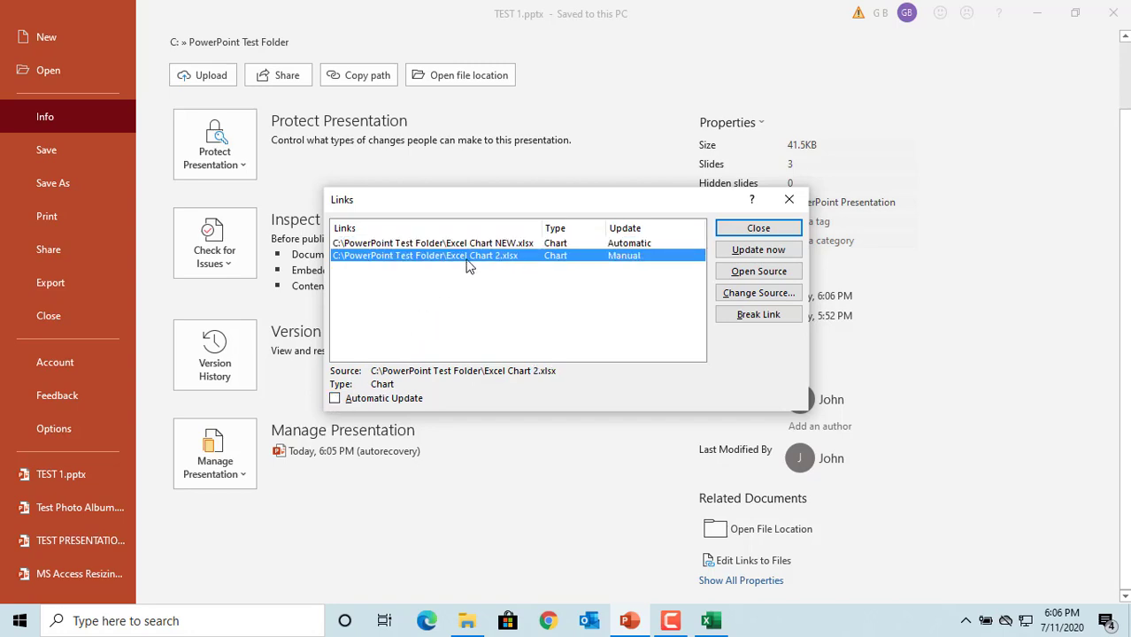
left_click(335, 398)
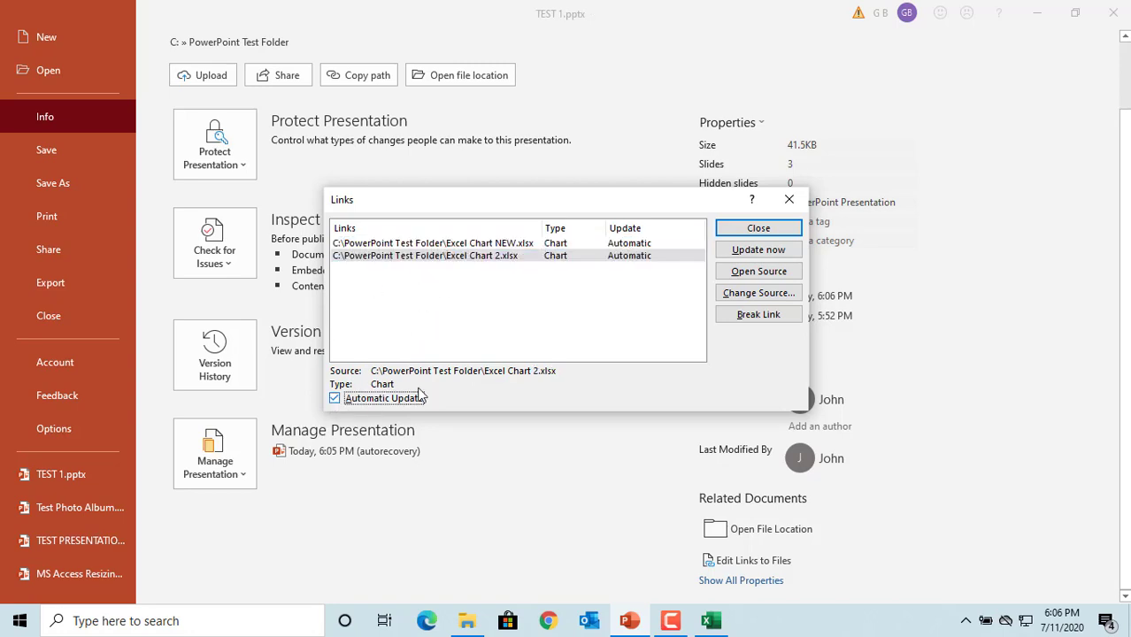
left_click(756, 229)
left_click(52, 154)
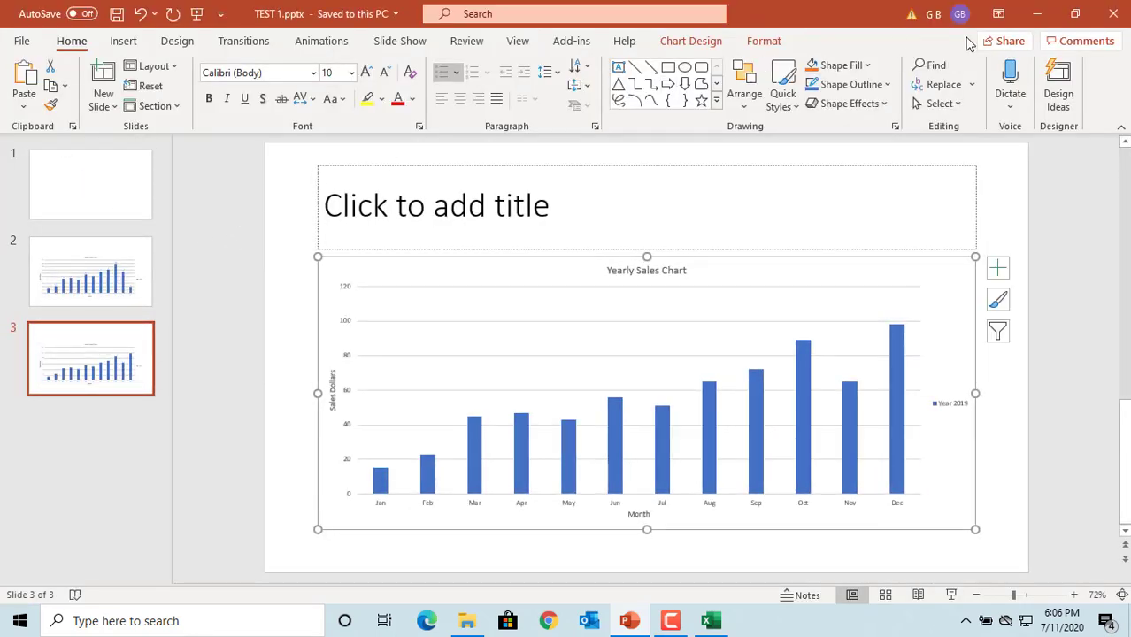
Close the presentation, the Excel Chart 2.xlsx workbook and Excel, and minimize File Explorer to reach the desktop
left_click(1114, 20)
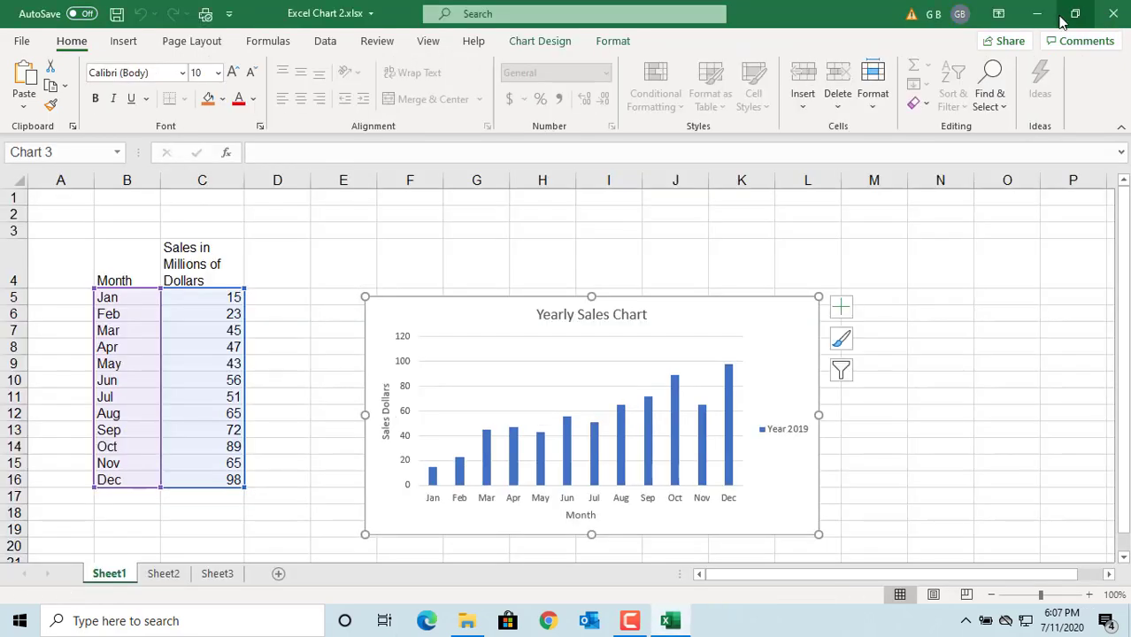
left_click(1115, 18)
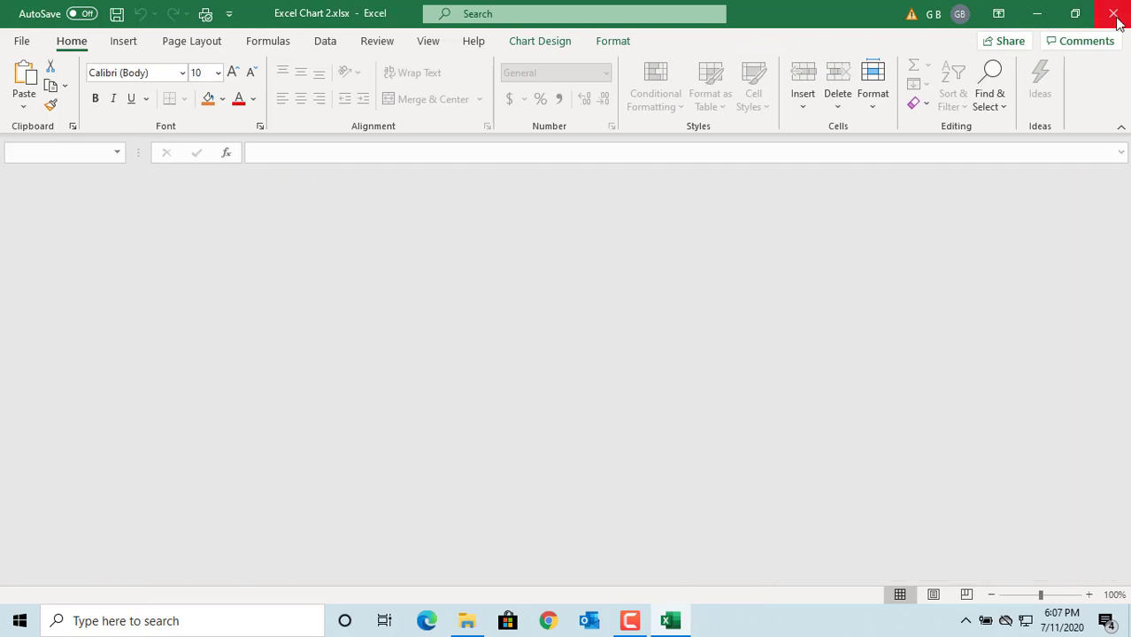
left_click(1114, 16)
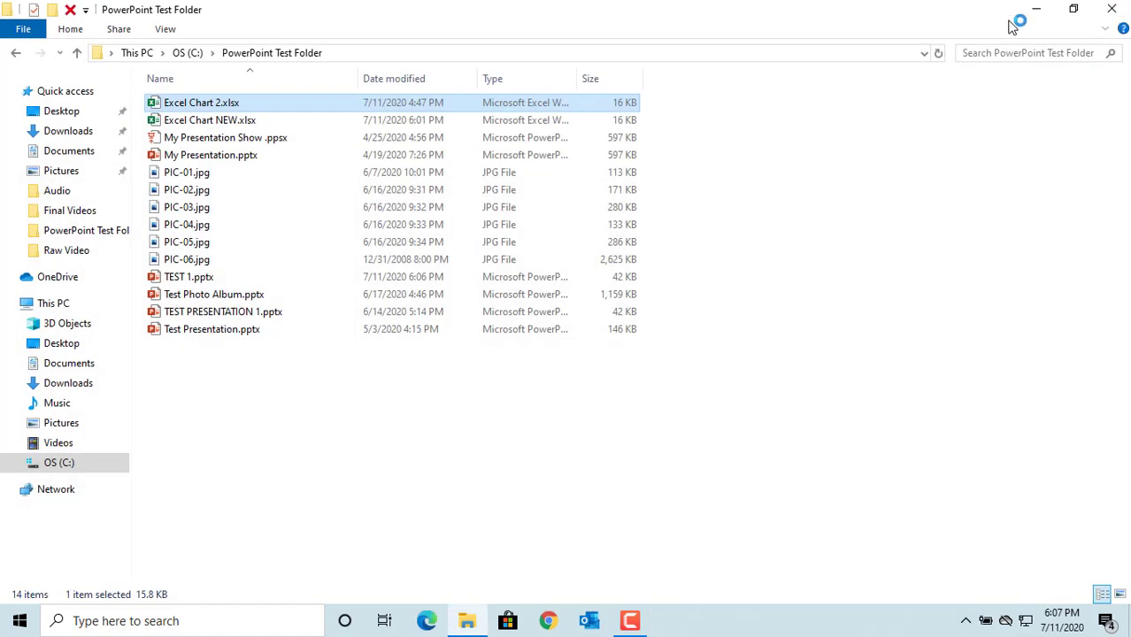
left_click(1035, 11)
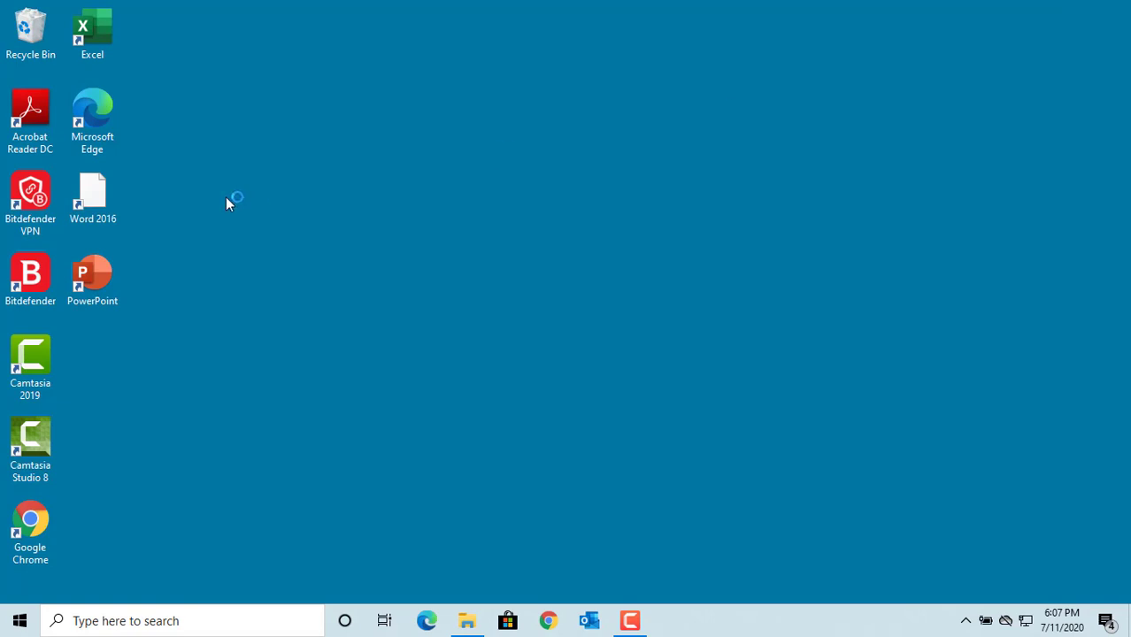
Start PowerPoint from the desktop and reopen the recent presentation TEST 1.pptx, choosing to update its links
left_click(108, 283)
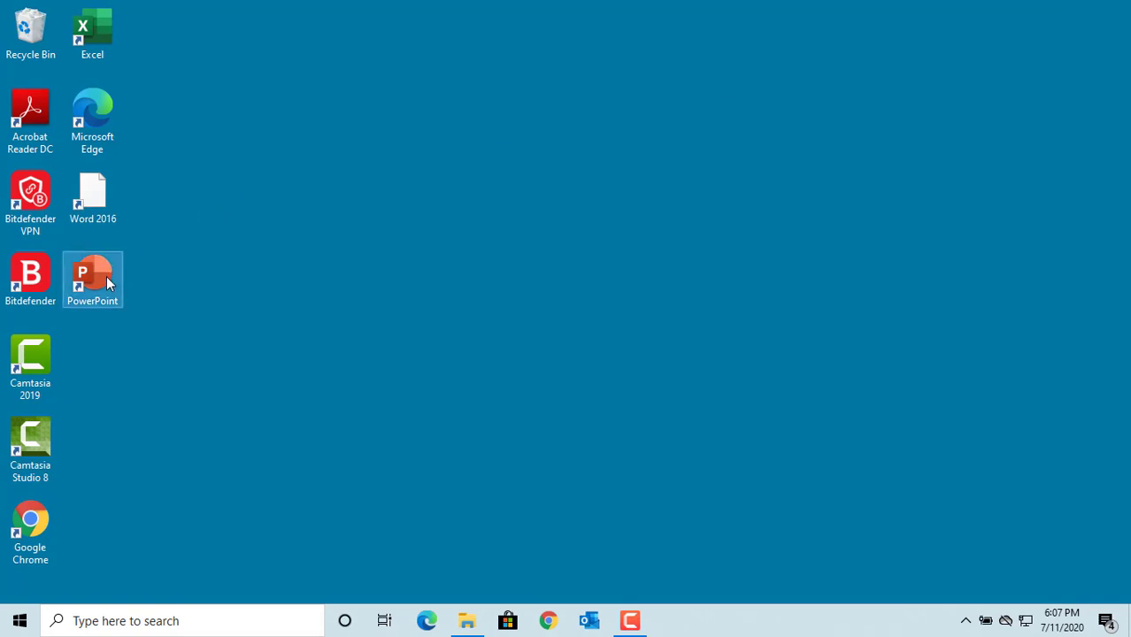
double_click(108, 284)
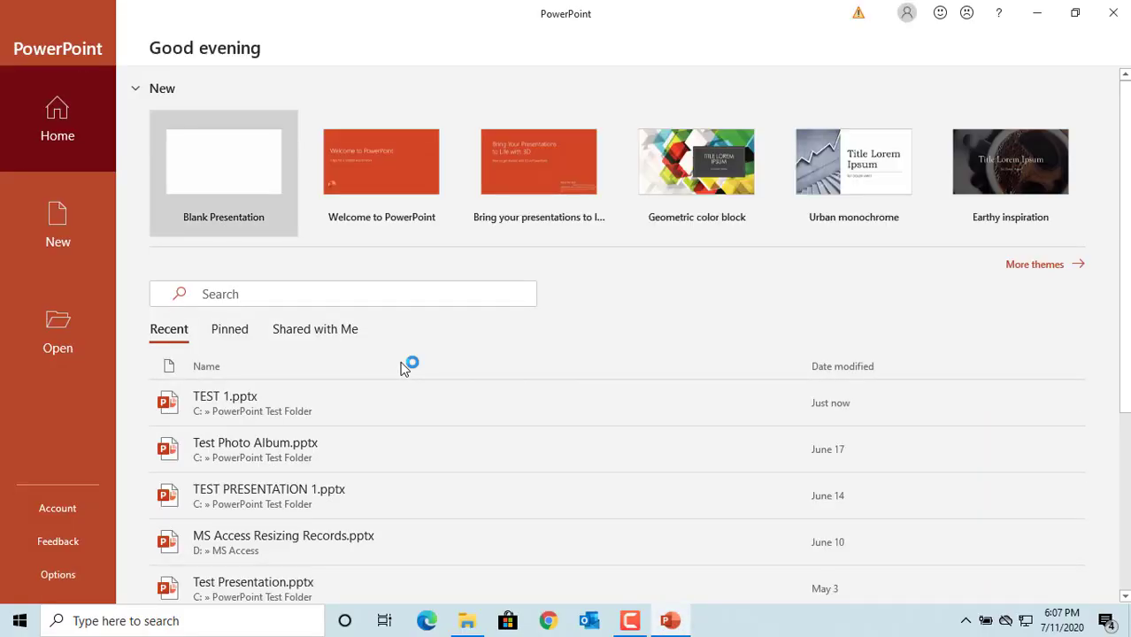
left_click(252, 407)
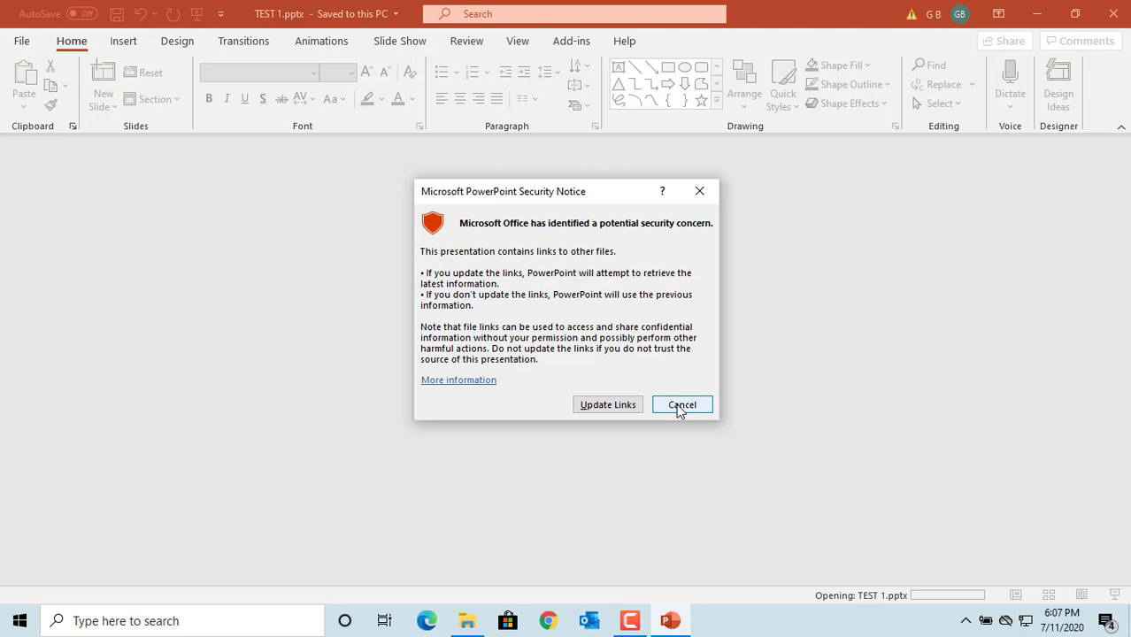
left_click(605, 404)
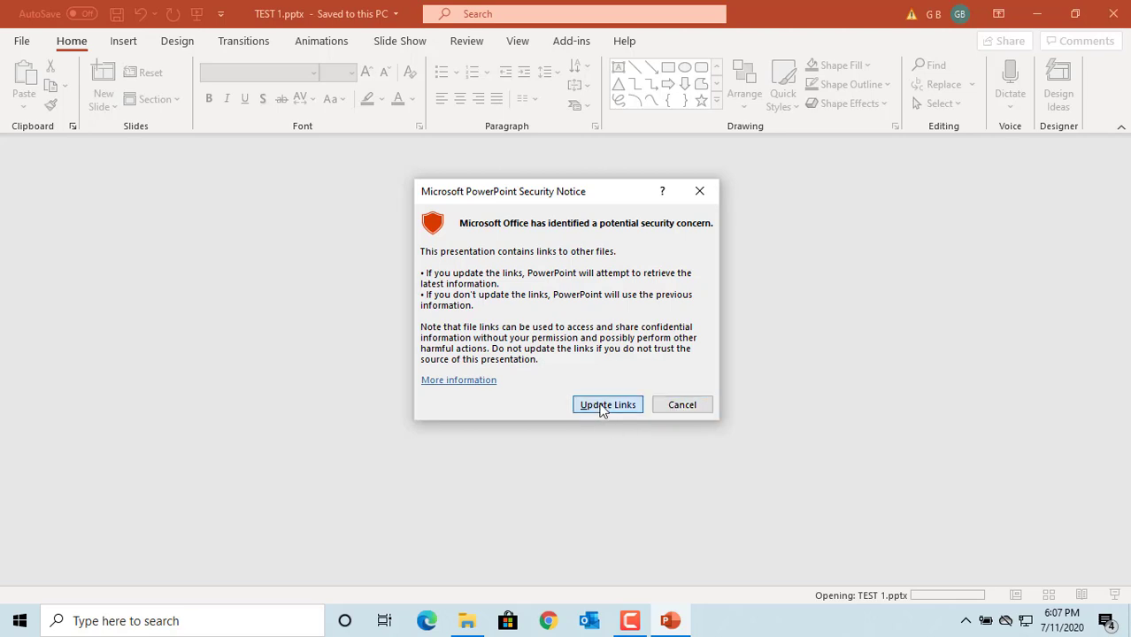